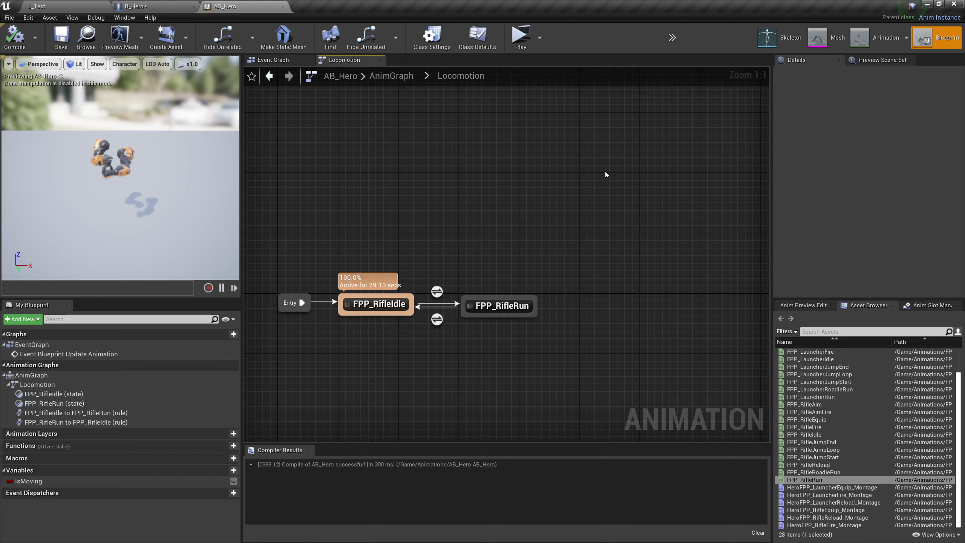
- Add the FPP_RifleJumpStart, FPP_RifleJumpLoop and FPP_RifleJumpEnd animations as three stacked states in the Locomotion state machine
mouse_move(825, 458)
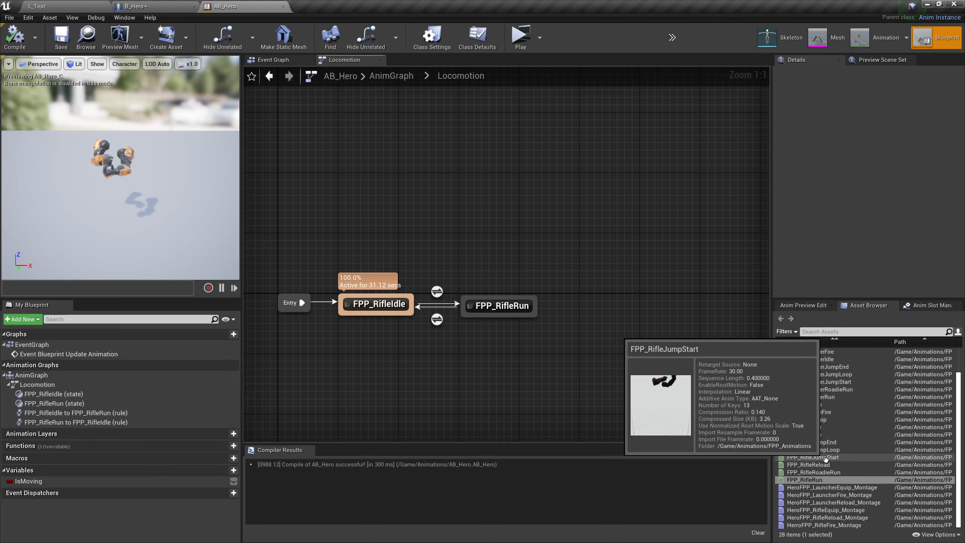
drag(825, 458, 643, 179)
click(669, 291)
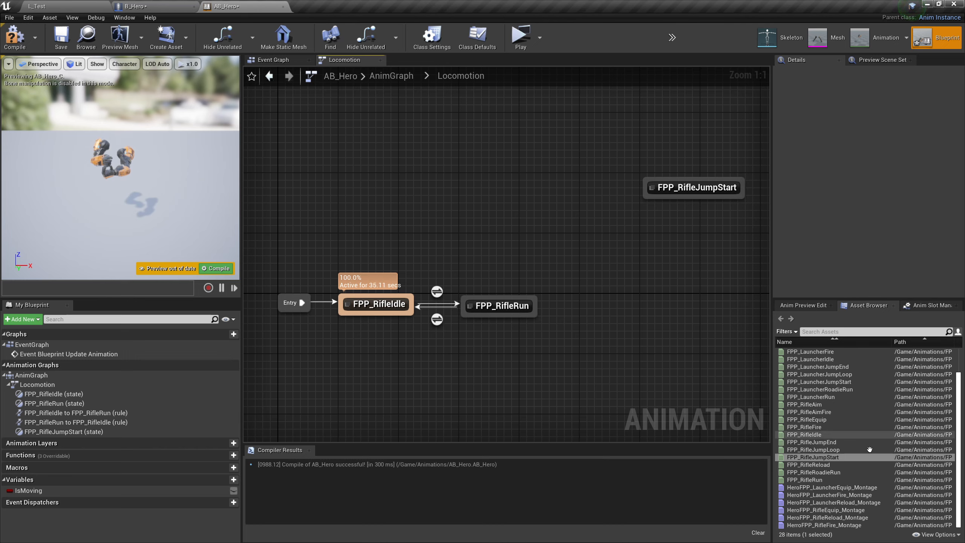
click(813, 449)
mouse_move(812, 450)
drag(812, 450, 642, 235)
click(670, 333)
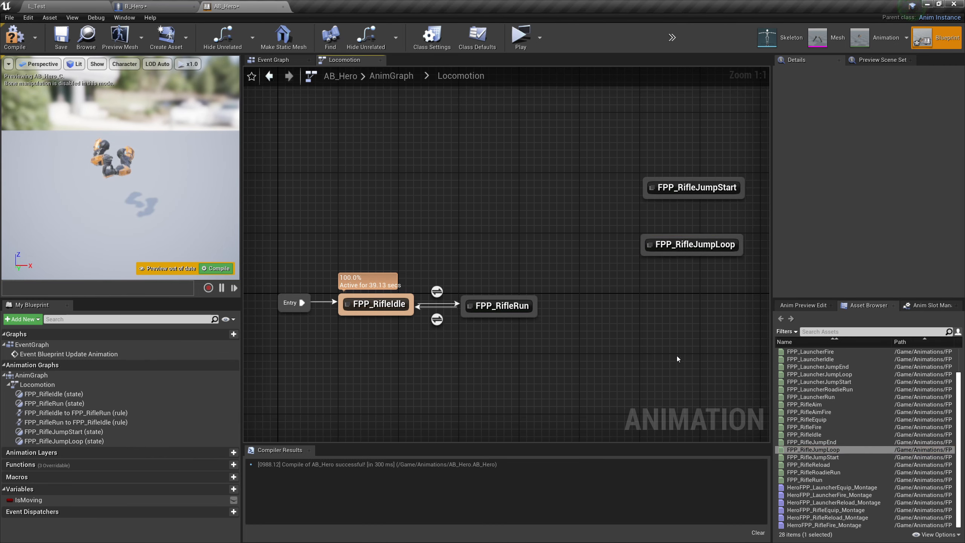
drag(812, 443, 642, 295)
click(634, 401)
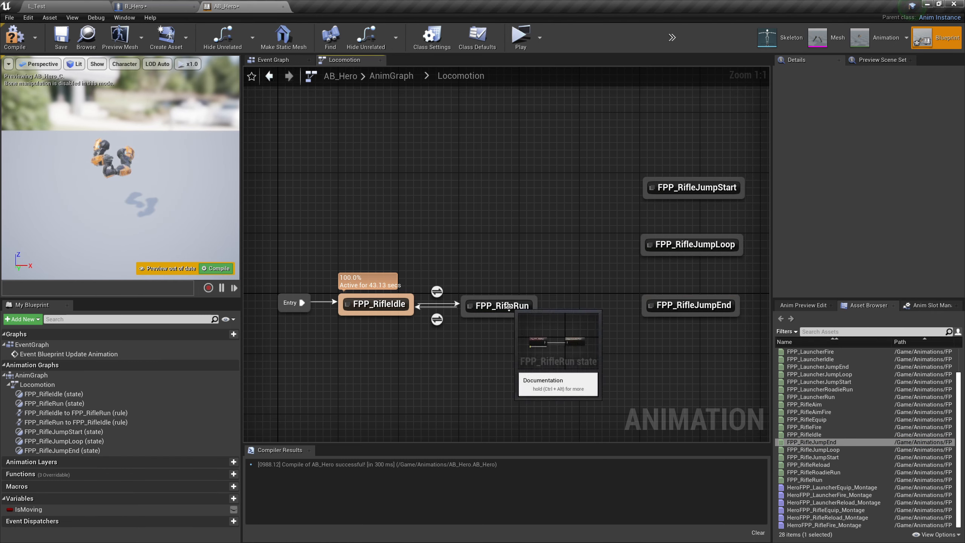
- Move the three jump states closer to FPP_RifleRun and add a transition from FPP_RifleRun to FPP_RifleJumpStart
drag(617, 358, 618, 240)
click(548, 268)
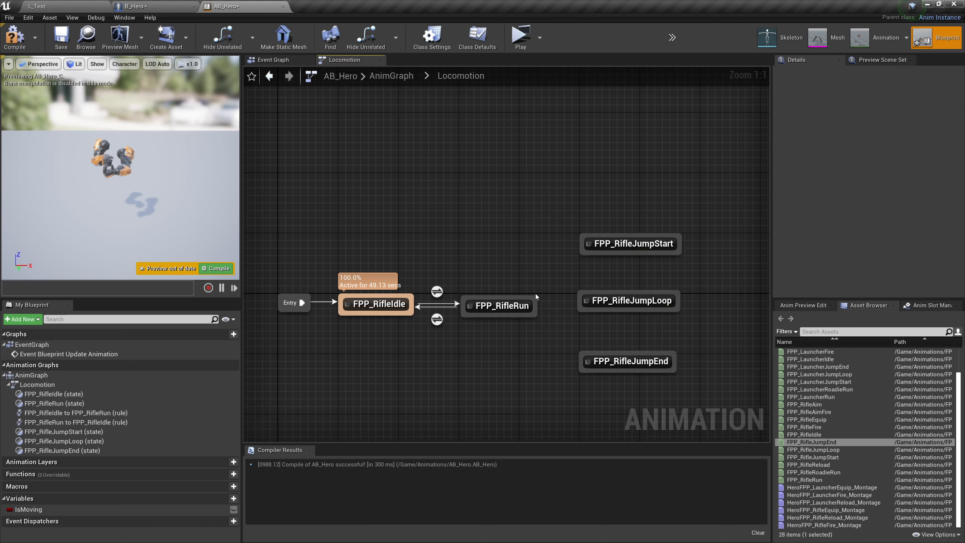
drag(535, 293, 582, 250)
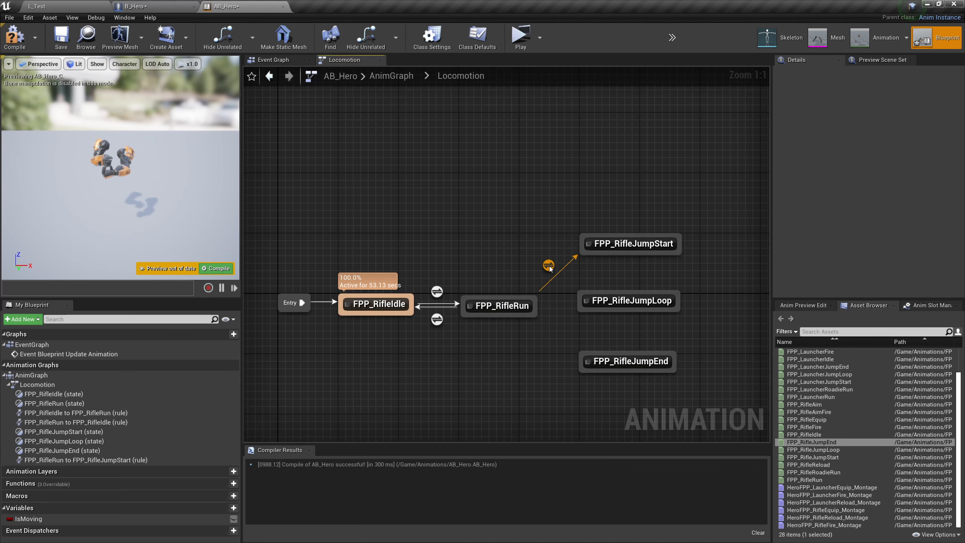
- In the Event Graph, add an Is Falling (CharacterMovement) node fed by the As B Hero output of the cast
click(269, 60)
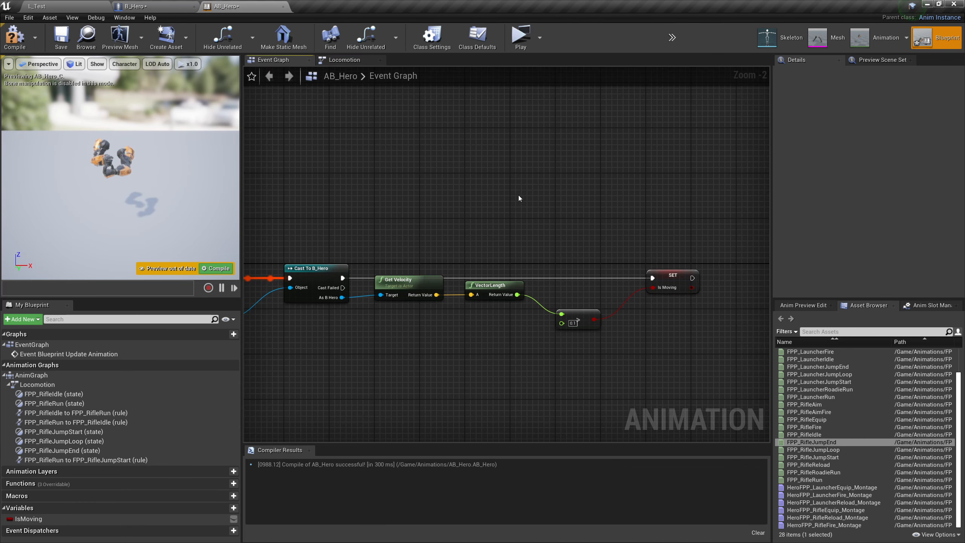
right_drag(600, 149, 419, 165)
right_drag(386, 219, 591, 153)
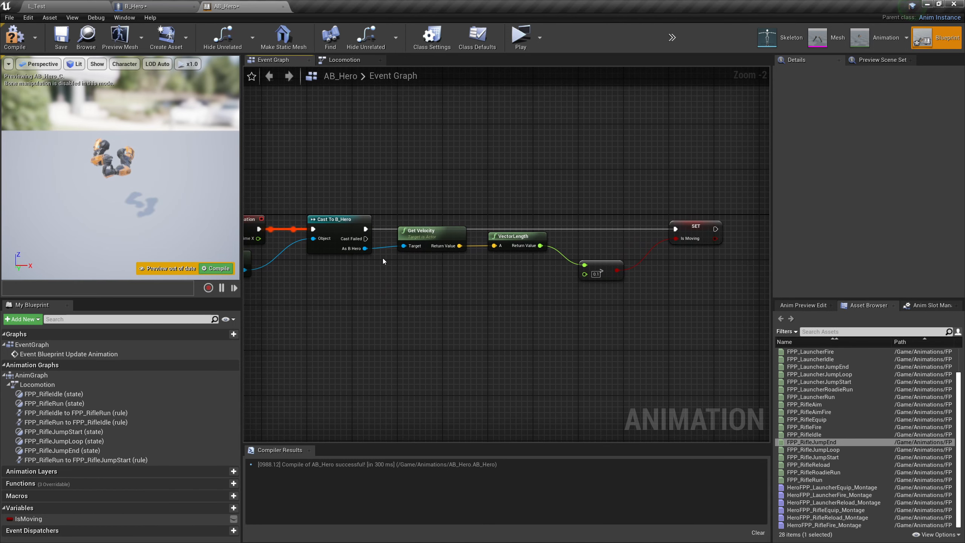
drag(365, 248, 366, 367)
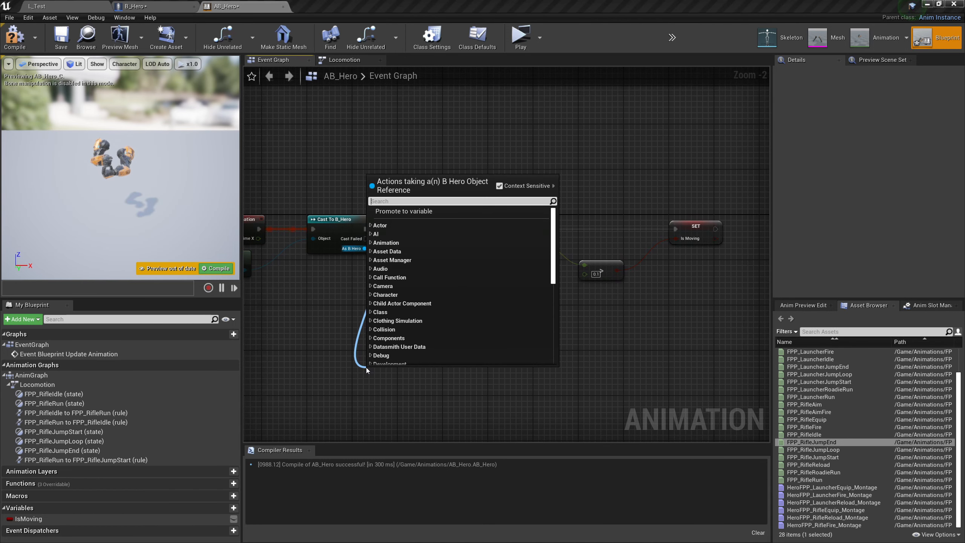
text(isfalling)
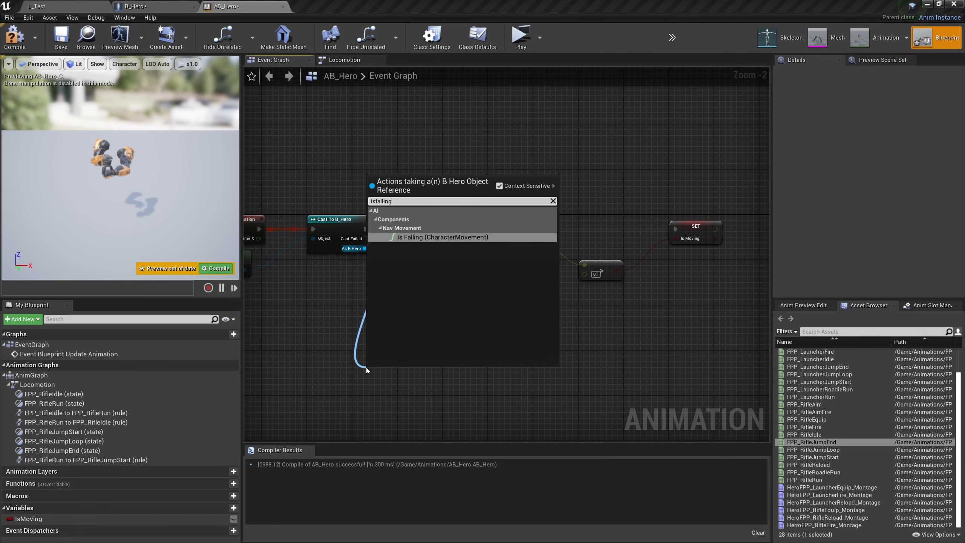
click(433, 237)
right_drag(427, 332, 414, 335)
click(414, 336)
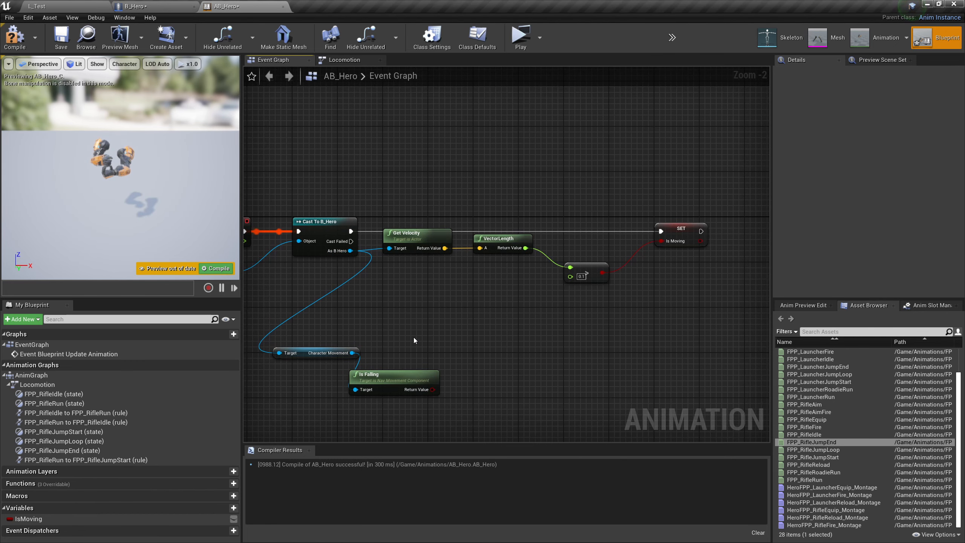
- Arrange the Character Movement and Is Falling nodes side by side below the velocity nodes and straighten their connection
drag(398, 372, 550, 339)
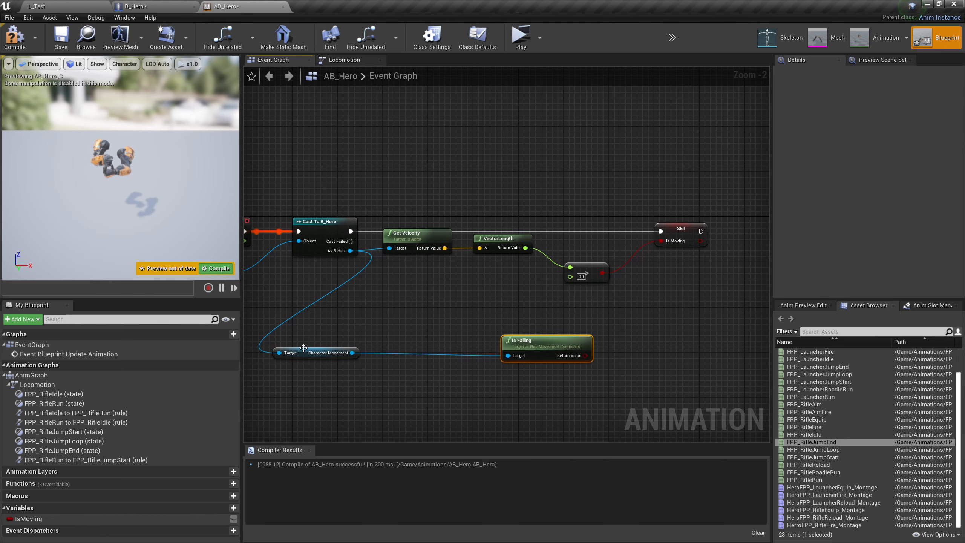
drag(306, 349, 417, 309)
right_drag(417, 309, 320, 331)
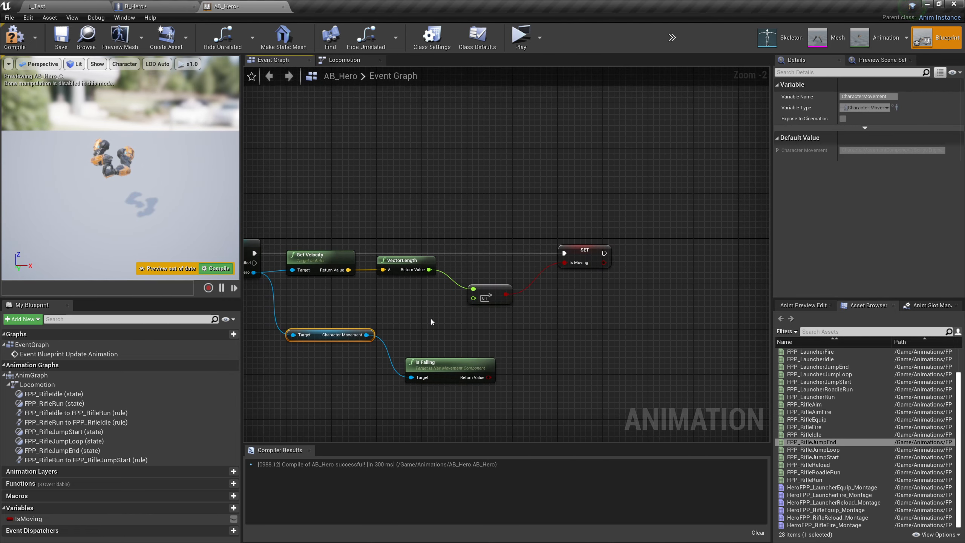
drag(460, 360, 434, 320)
drag(437, 383, 338, 314)
key(q)
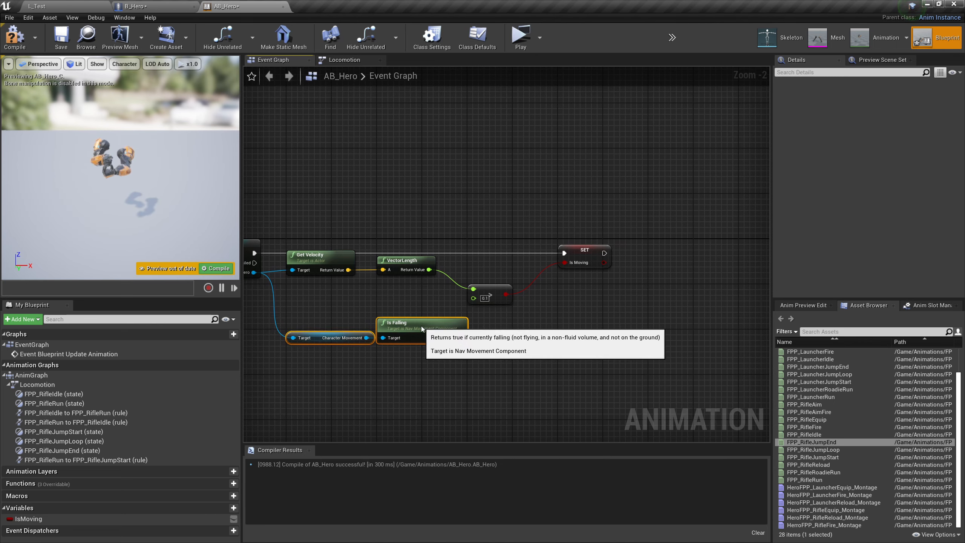
click(379, 303)
right_drag(379, 302, 357, 310)
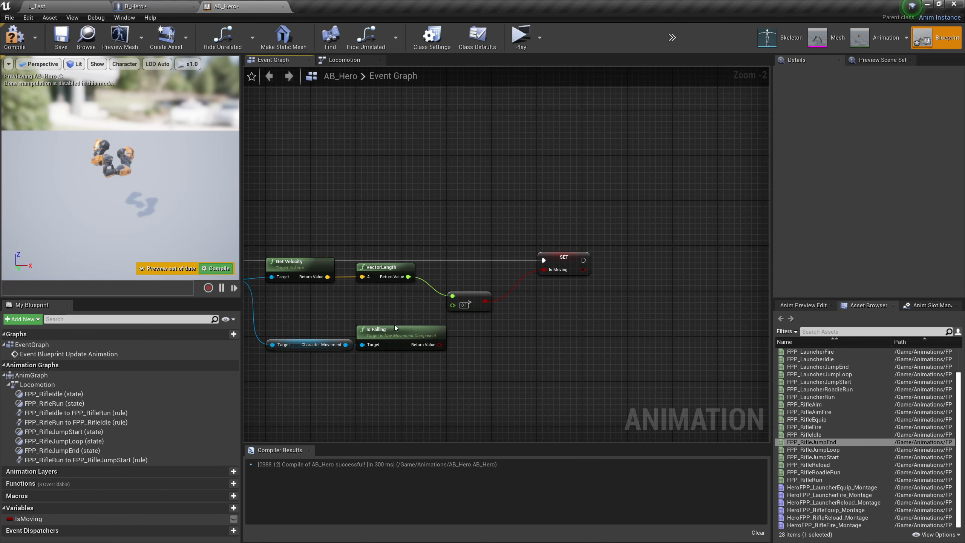
- Promote the Is Falling return value to a Boolean variable named IsFalling
right_drag(520, 335, 567, 290)
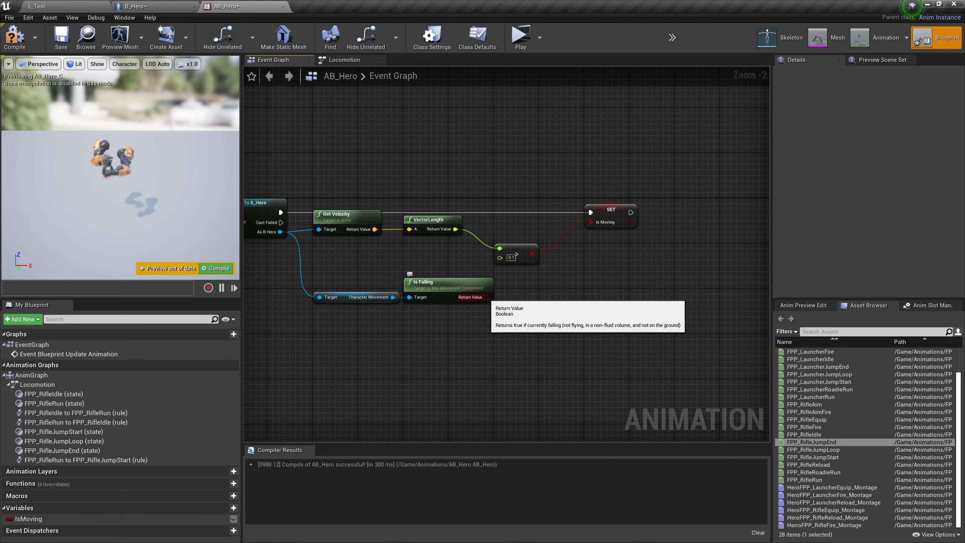
right_click(487, 297)
click(540, 314)
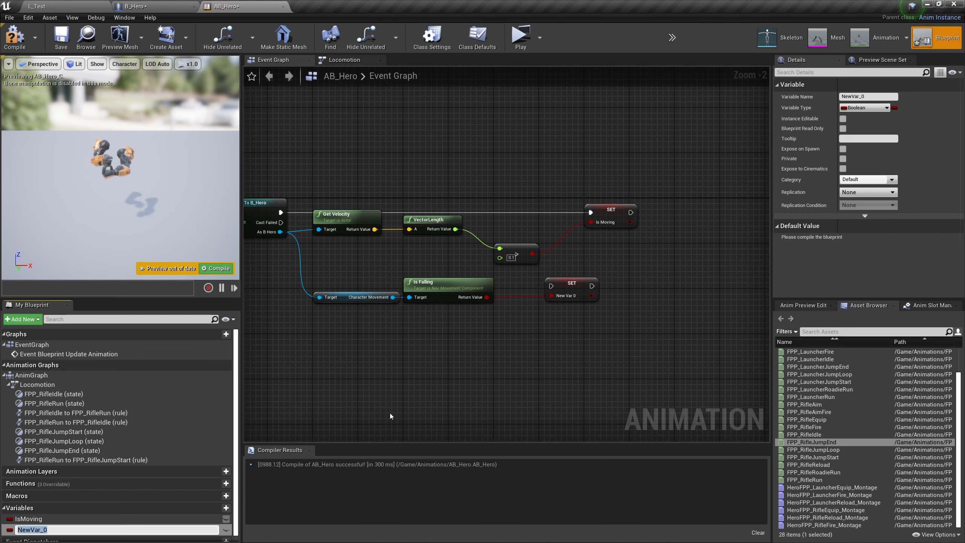
text(IsFa)
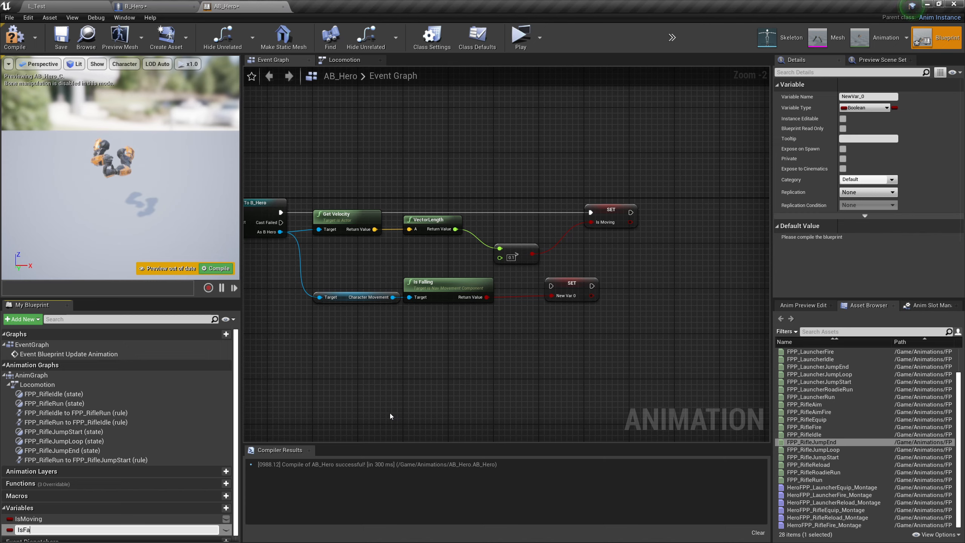
text(lling)
key(Return)
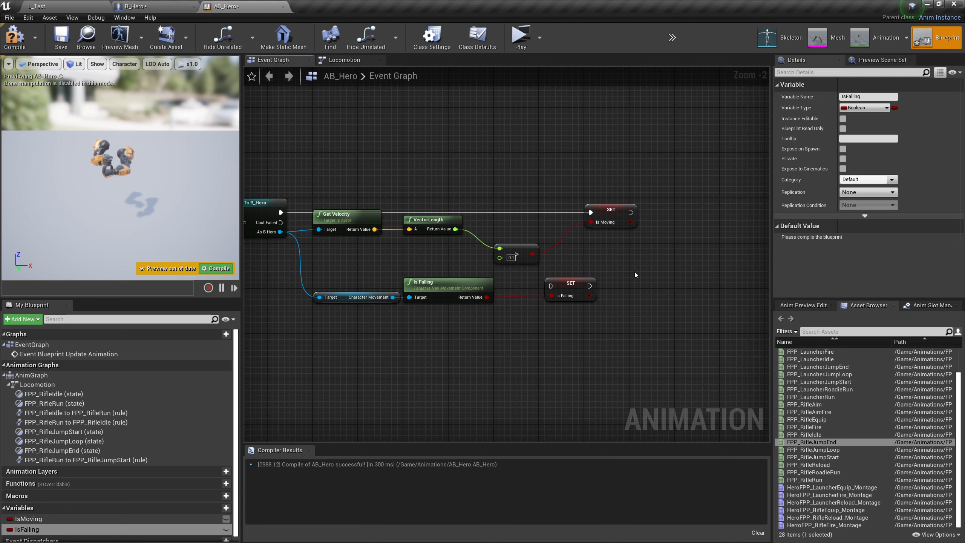
- Place the SET Is Falling node after SET Is Moving and connect their execution pins
right_drag(573, 286, 563, 291)
drag(563, 292, 692, 218)
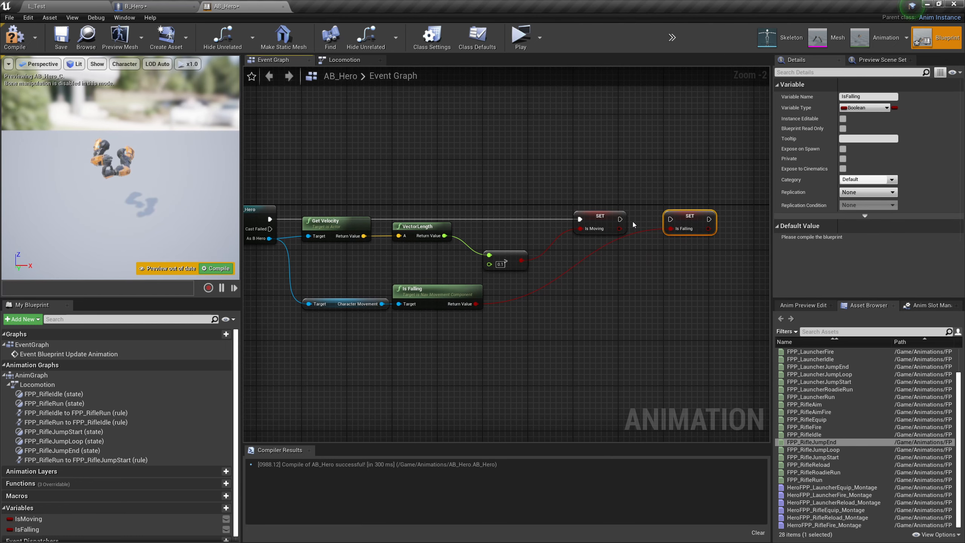
drag(620, 219, 671, 220)
- Move the Character Movement and Is Falling nodes beneath the comparison node and straighten the row of velocity nodes
drag(469, 381, 361, 304)
drag(432, 293, 523, 290)
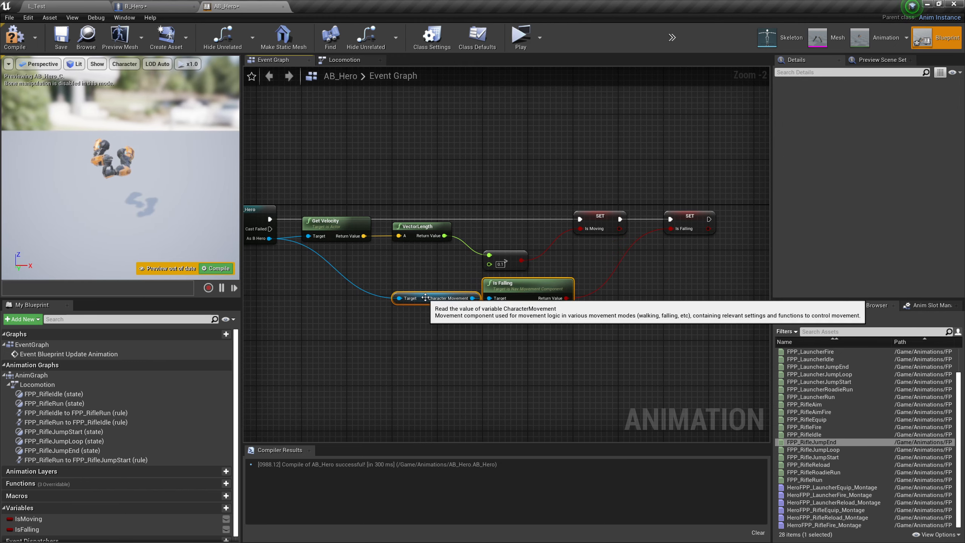
right_drag(558, 261, 586, 285)
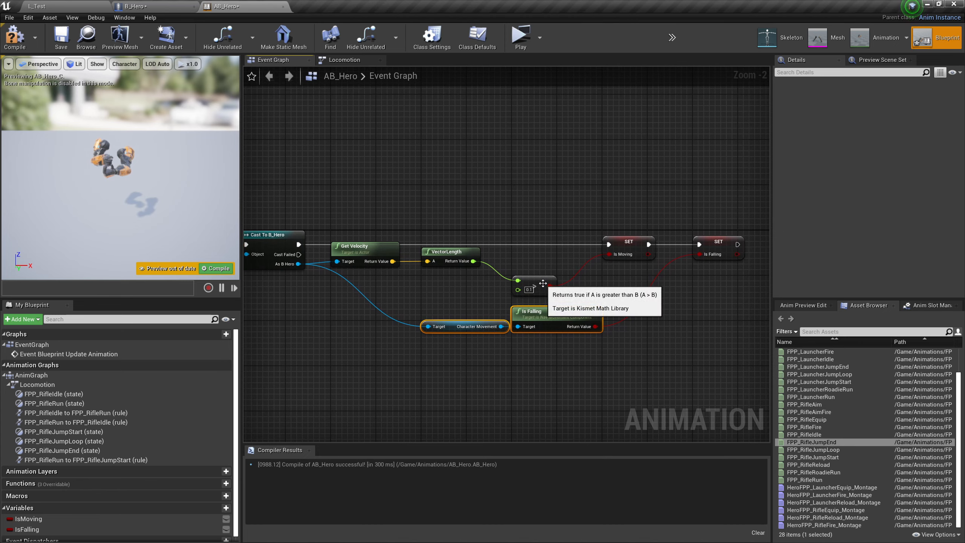
drag(584, 290, 300, 256)
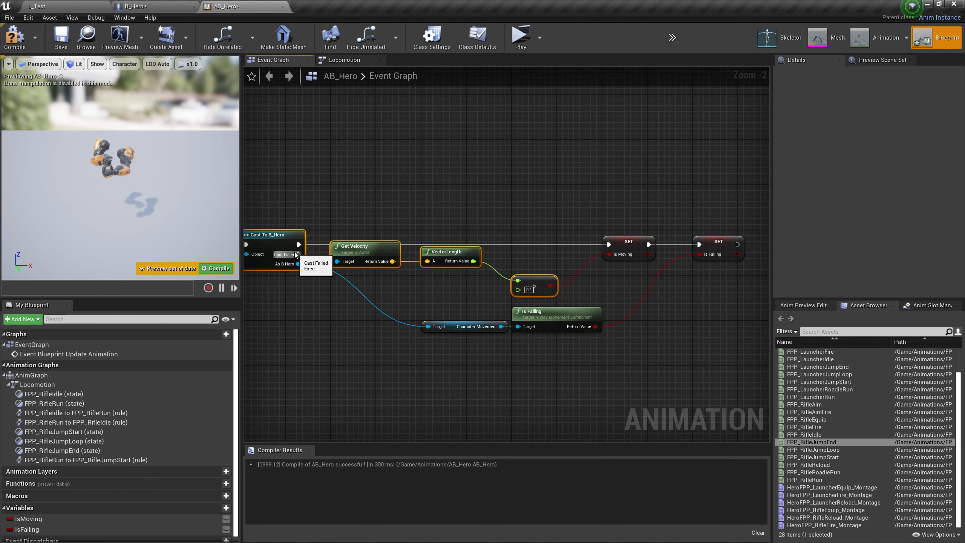
right_drag(313, 210, 443, 230)
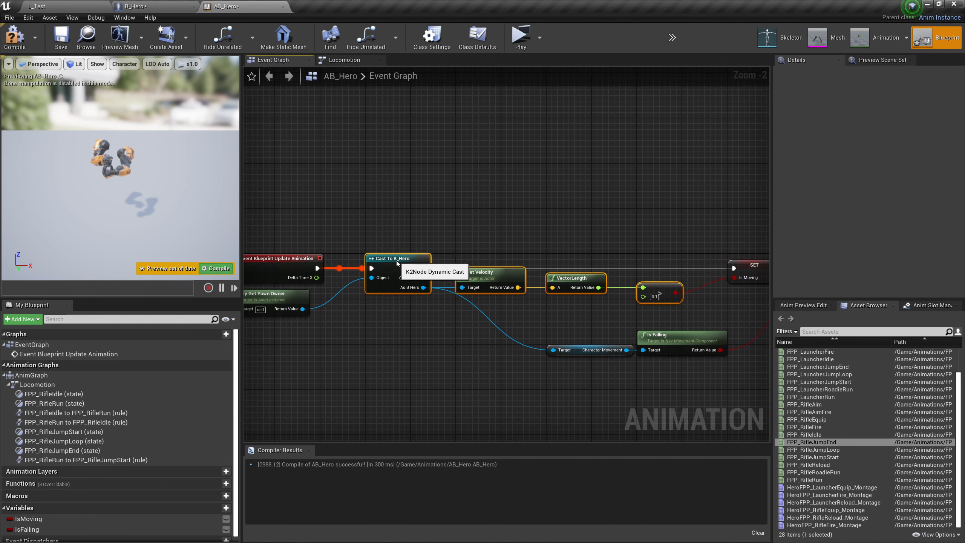
drag(396, 265, 396, 259)
click(567, 232)
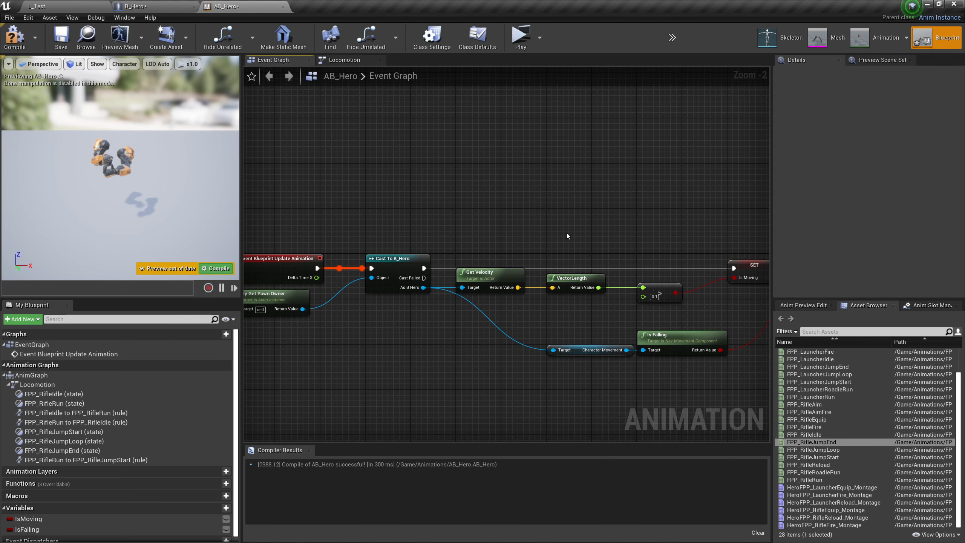
right_drag(567, 232, 520, 230)
scroll(520, 229, up, 2)
right_drag(606, 253, 468, 225)
- In the FPP_RifleRun to FPP_RifleJumpStart rule, connect the IsFalling variable to Can Enter Transition and straighten the nodes
click(344, 60)
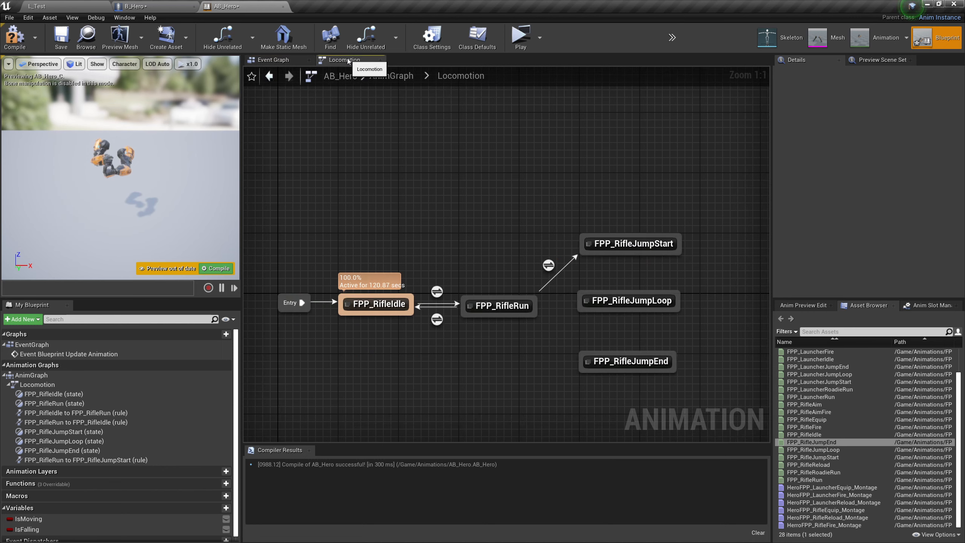
double_click(550, 267)
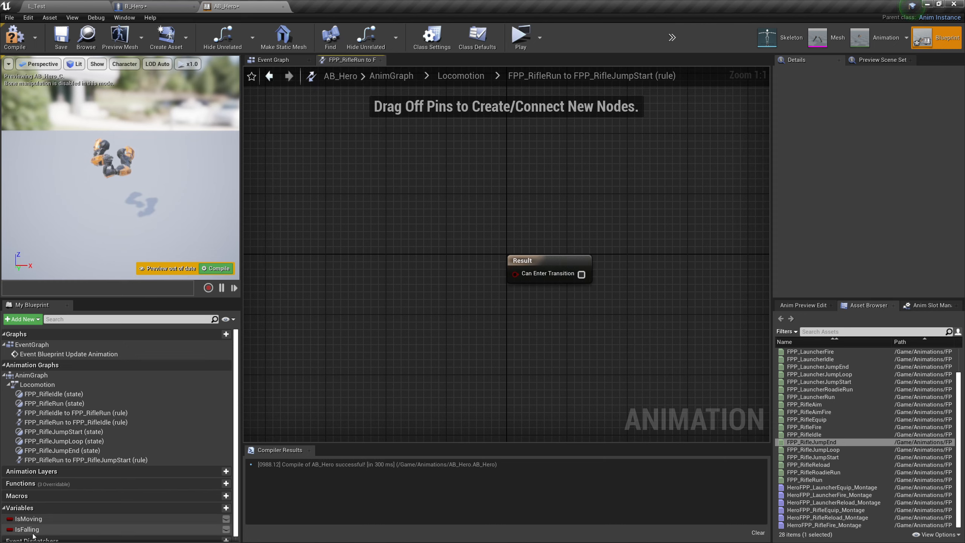
drag(29, 531, 500, 276)
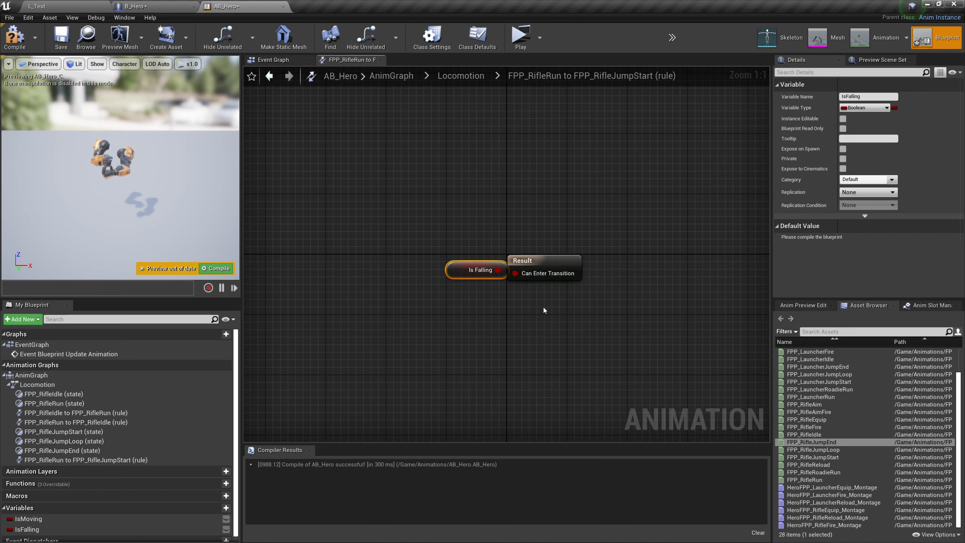
drag(544, 308, 485, 234)
key(q)
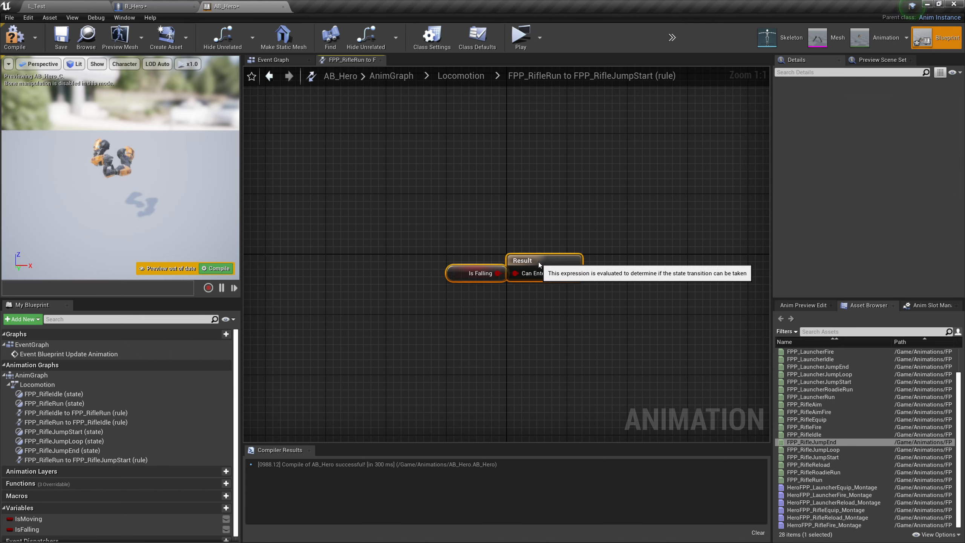
click(511, 228)
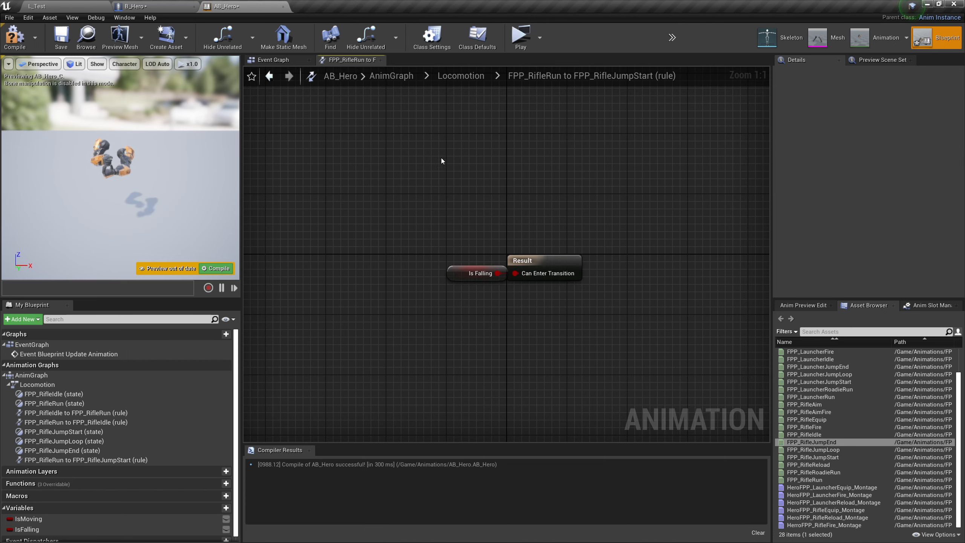
- Return to the Locomotion state machine and add a transition from FPP_RifleJumpStart to FPP_RifleJumpLoop
click(461, 82)
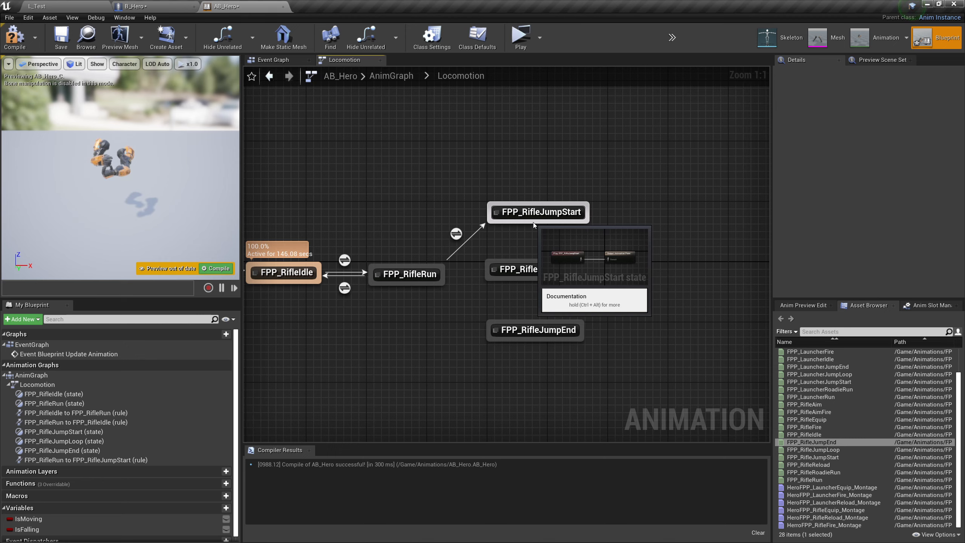
drag(533, 222, 534, 267)
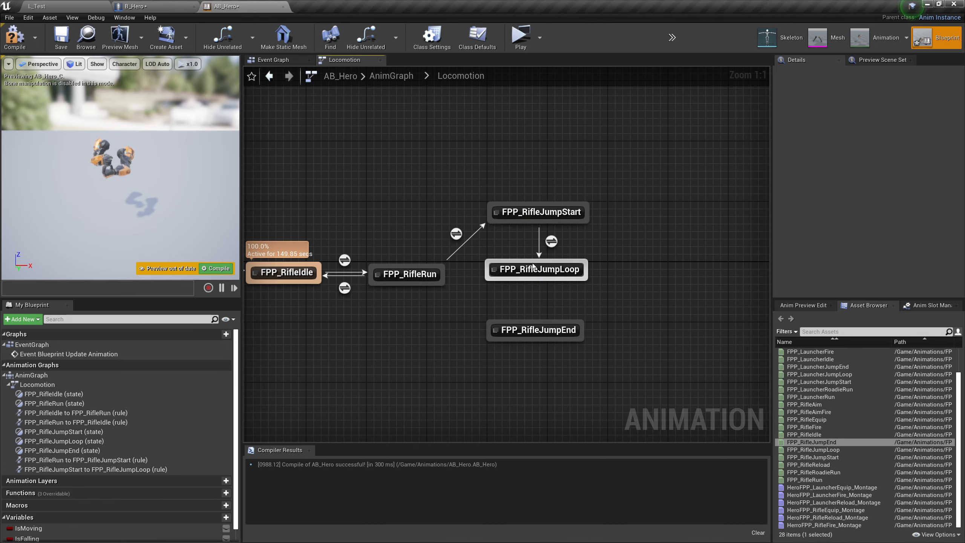
- In the FPP_RifleJumpStart to FPP_RifleJumpLoop rule, add a Time Remaining (FPP_RifleJumpStart) node
double_click(554, 243)
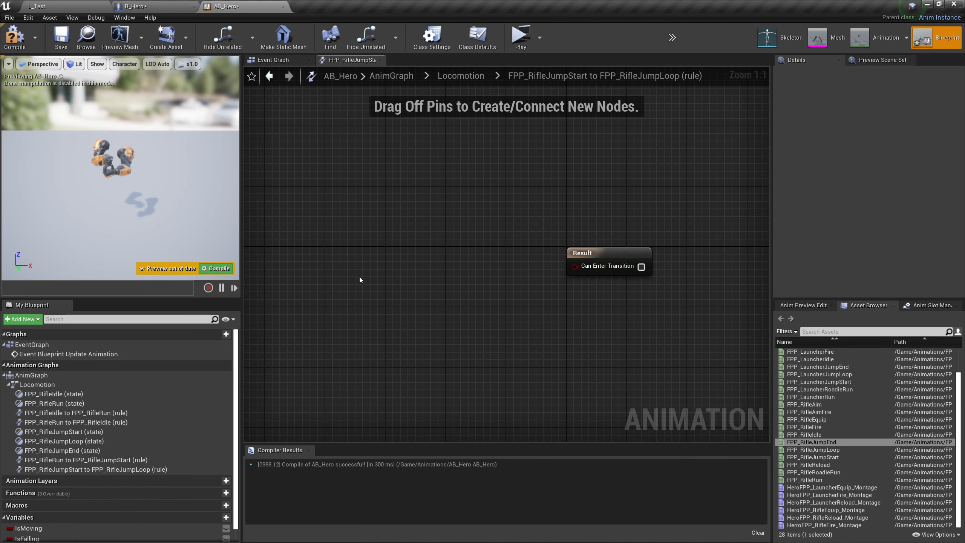
right_drag(354, 282, 386, 290)
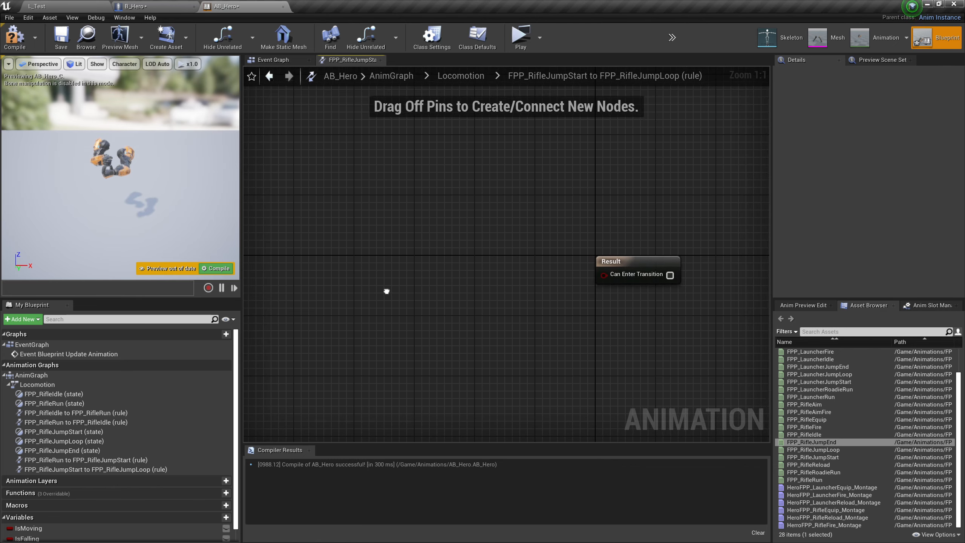
right_click(383, 247)
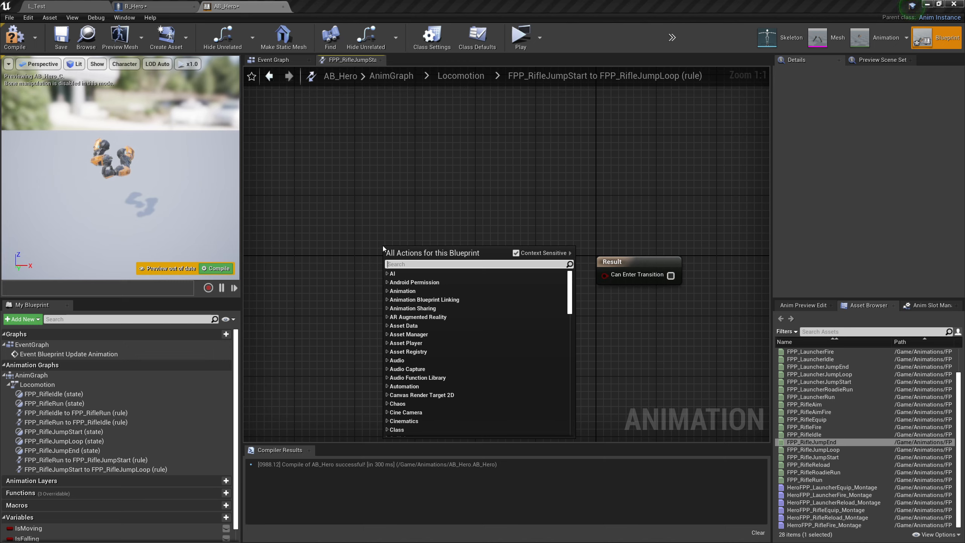
text(fpp)
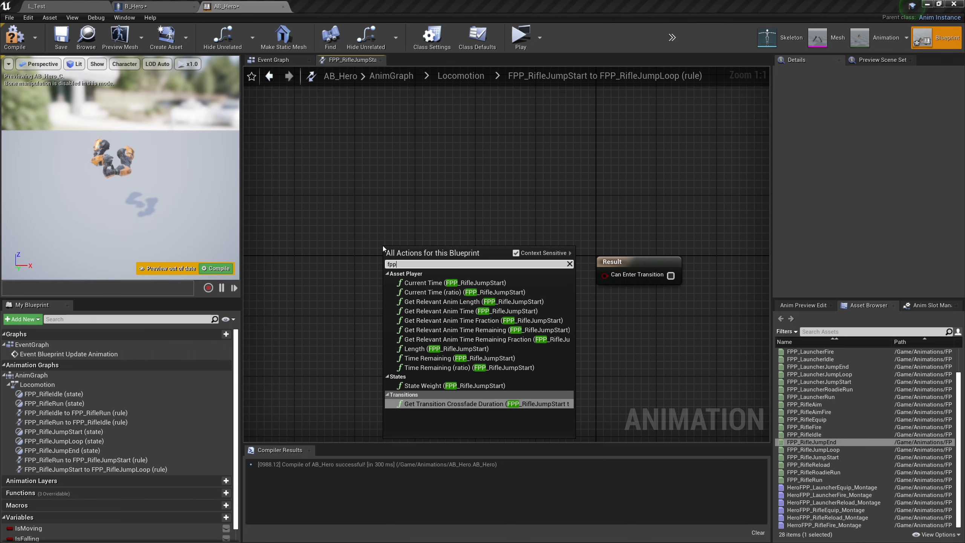
text(_rifle)
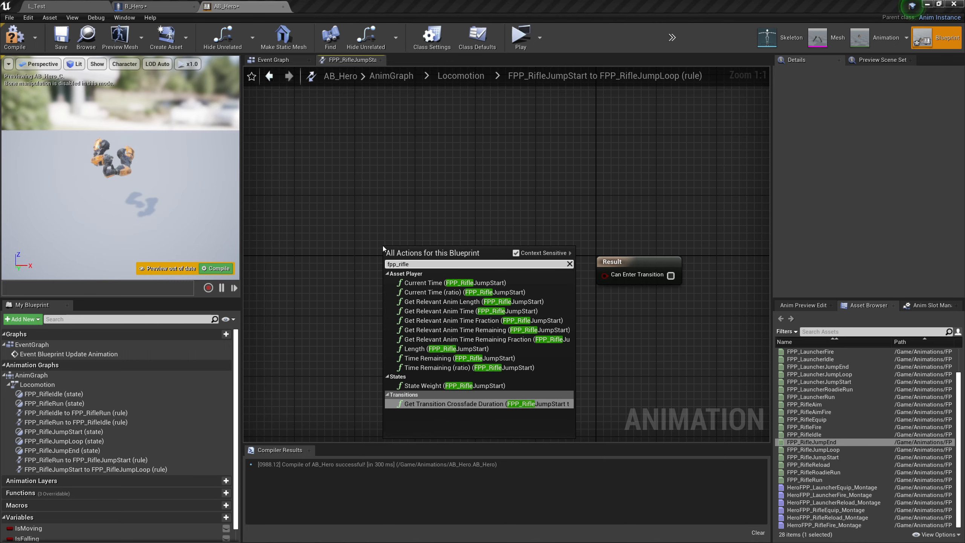
text(jumpstart)
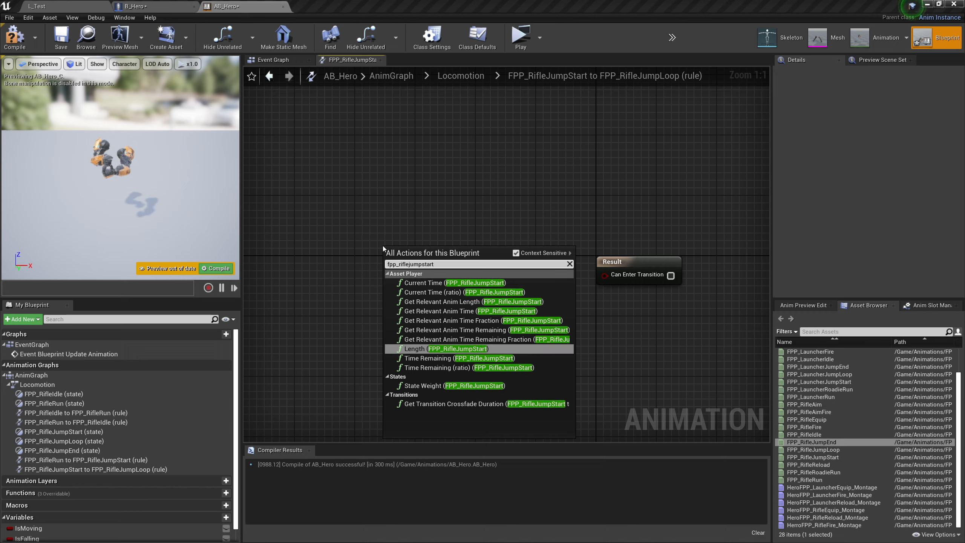
click(433, 359)
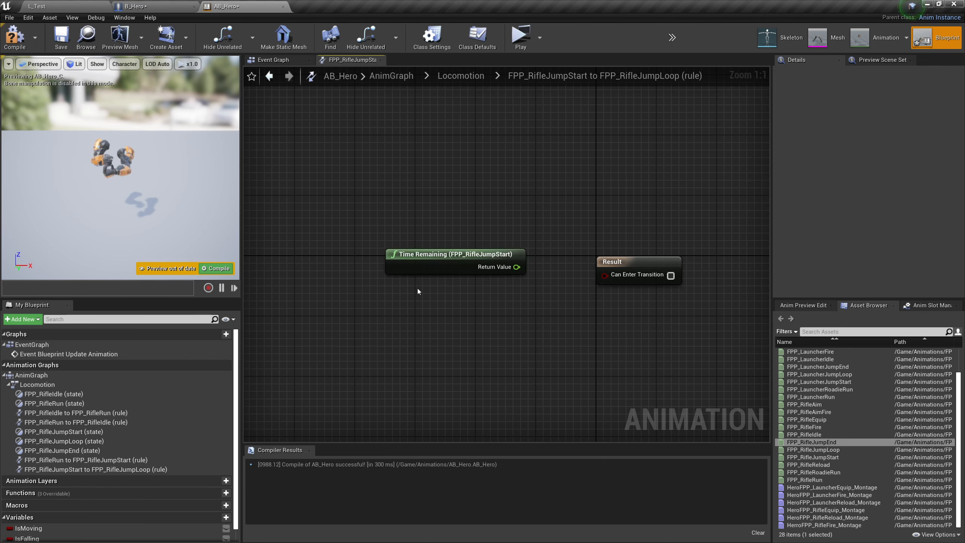
- Place the Time Remaining node level with Result and feed its return value into a float less-than comparison against 0.1
drag(501, 274, 517, 342)
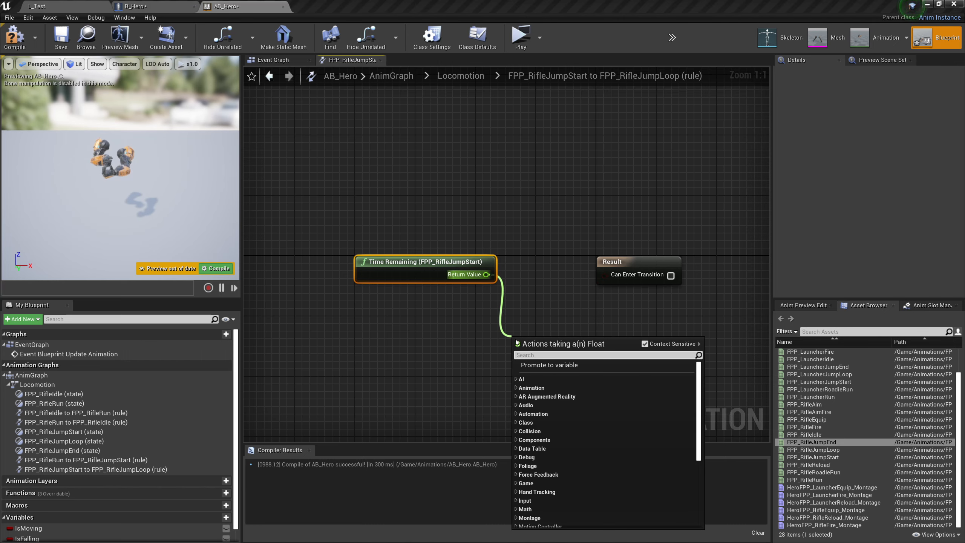
text(<)
key(Return)
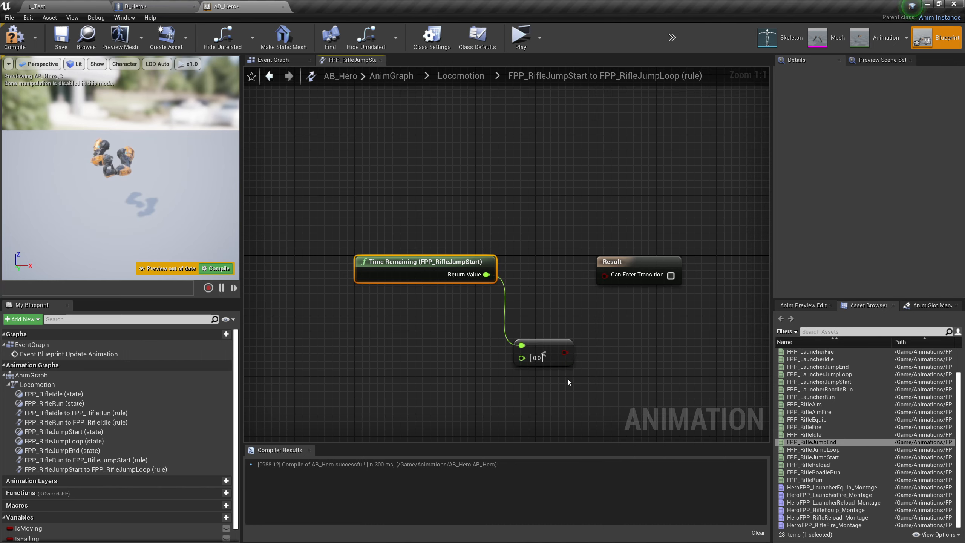
click(540, 358)
text(0.1)
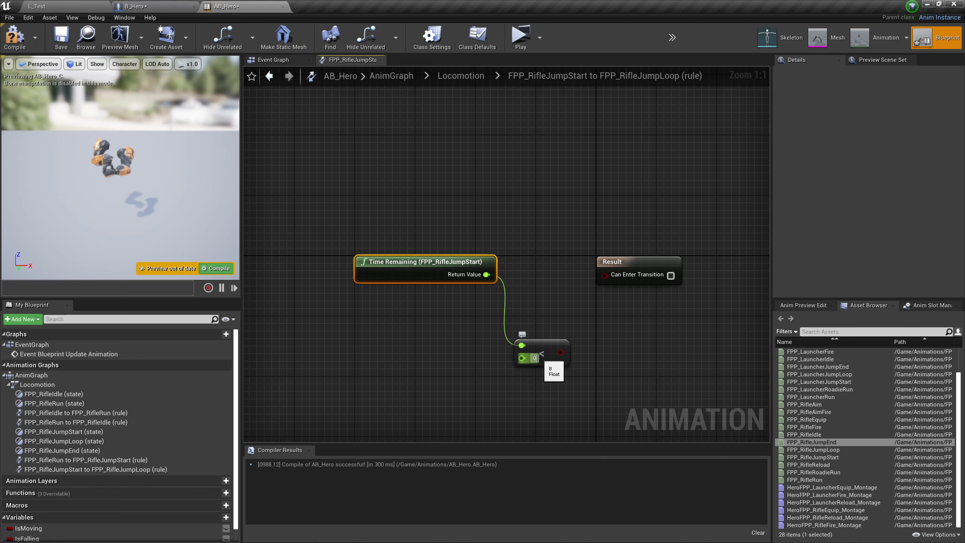
click(638, 321)
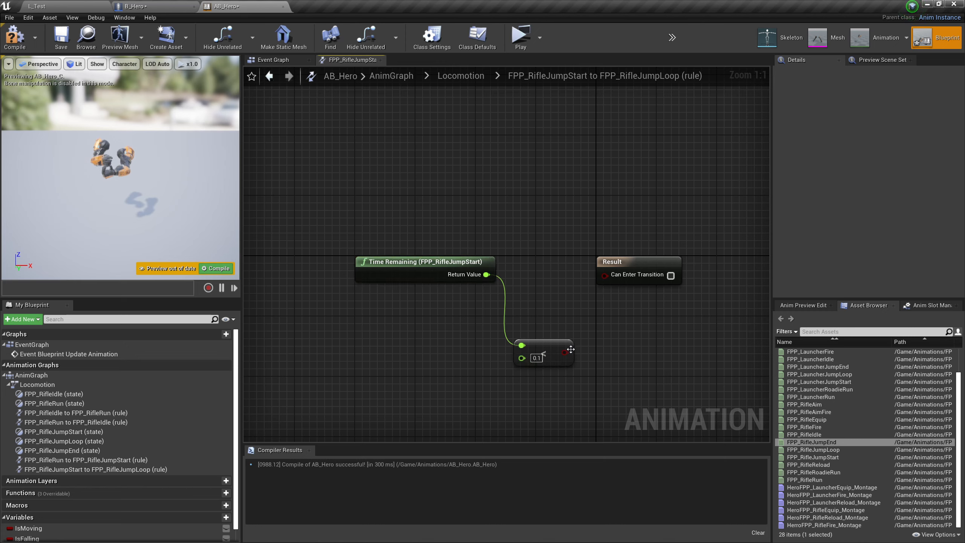
- Place the comparison beside Result, connected to Can Enter Transition, and compile and save the animation blueprint
drag(571, 350, 575, 271)
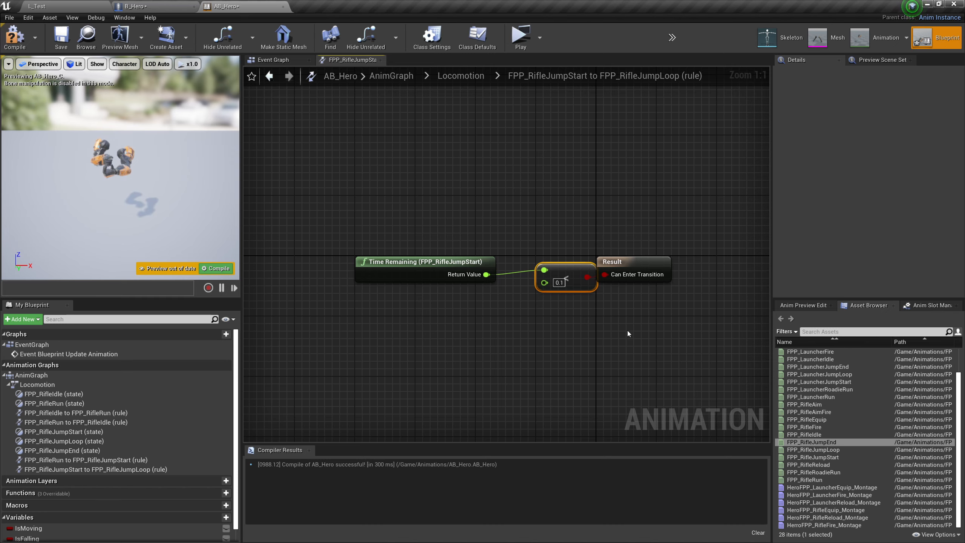
click(14, 37)
click(60, 37)
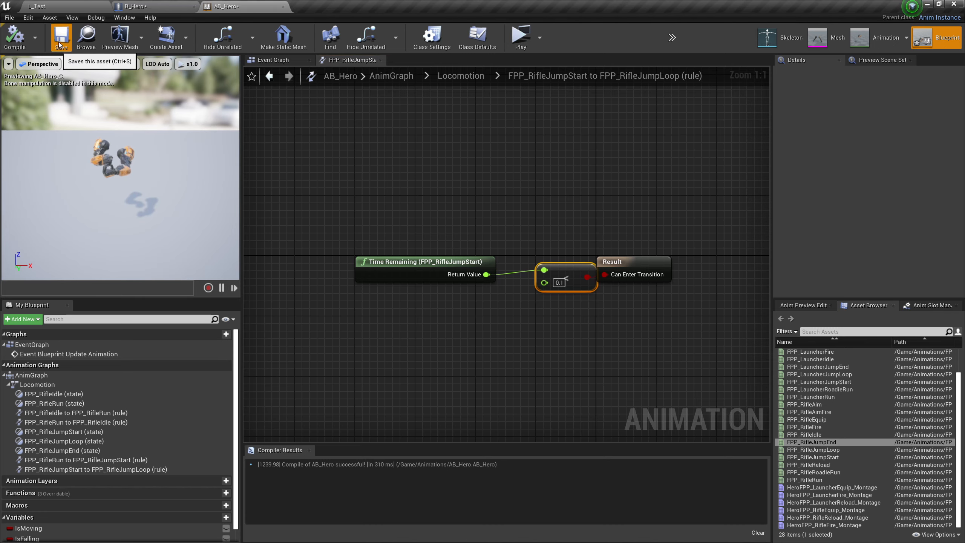
- Return to the Locomotion state machine, add a transition from FPP_RifleJumpLoop to FPP_RifleJumpEnd and open its rule
click(475, 77)
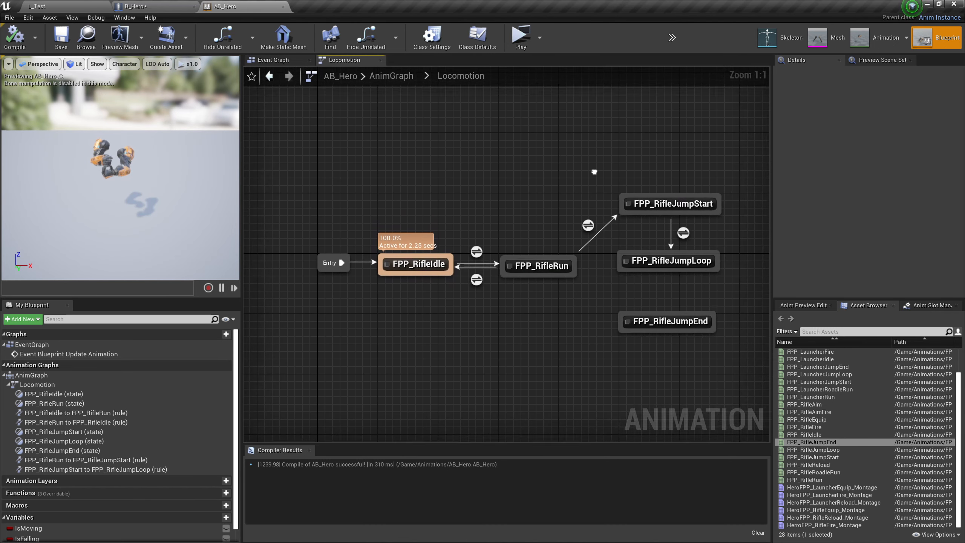
drag(544, 262, 541, 304)
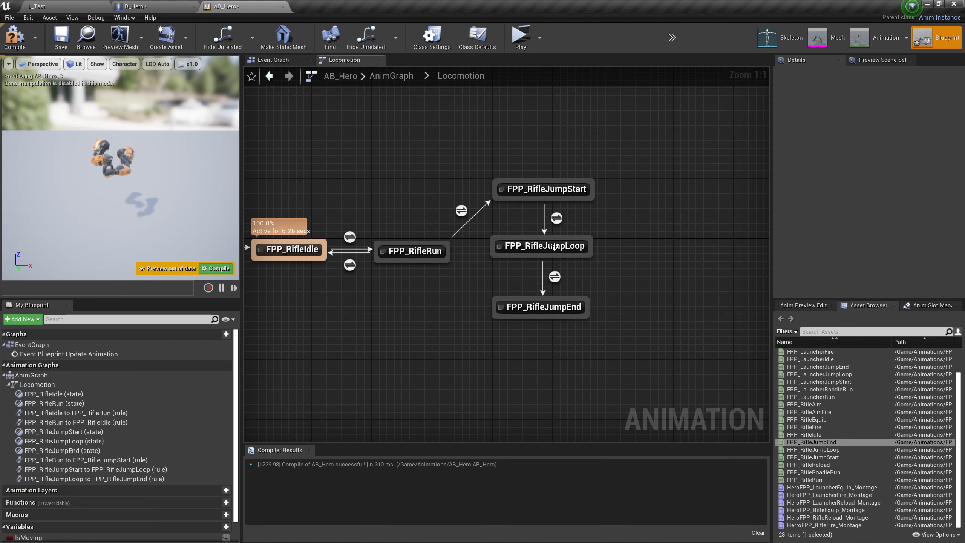
double_click(554, 279)
- Feed the IsFalling variable through a NOT Boolean node into Can Enter Transition and straighten the connected nodes
scroll(115, 455, down, 3)
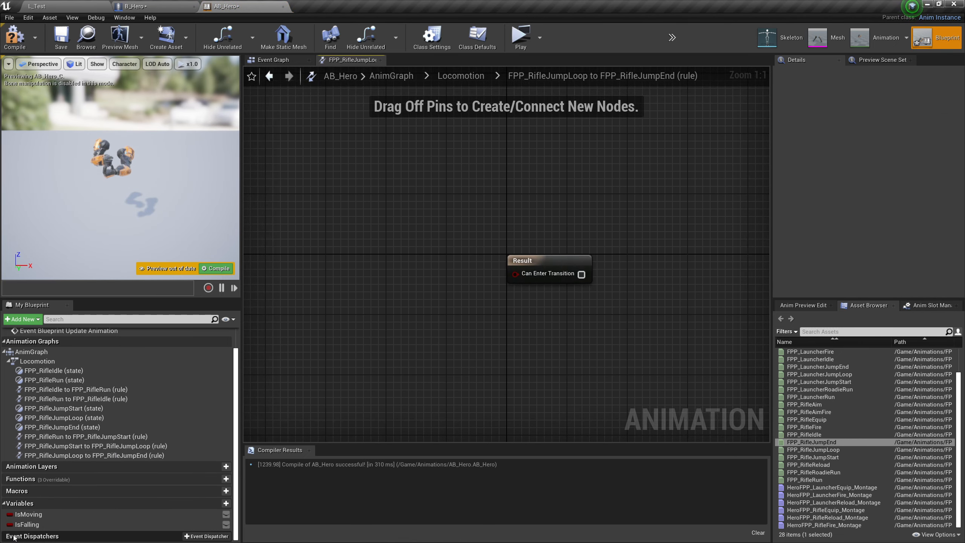
drag(25, 525, 400, 367)
text(not)
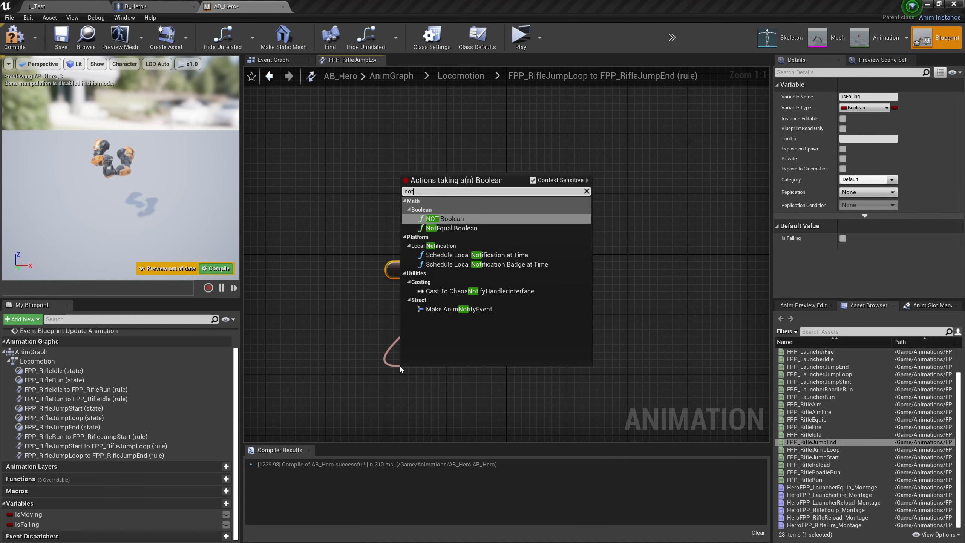
click(469, 218)
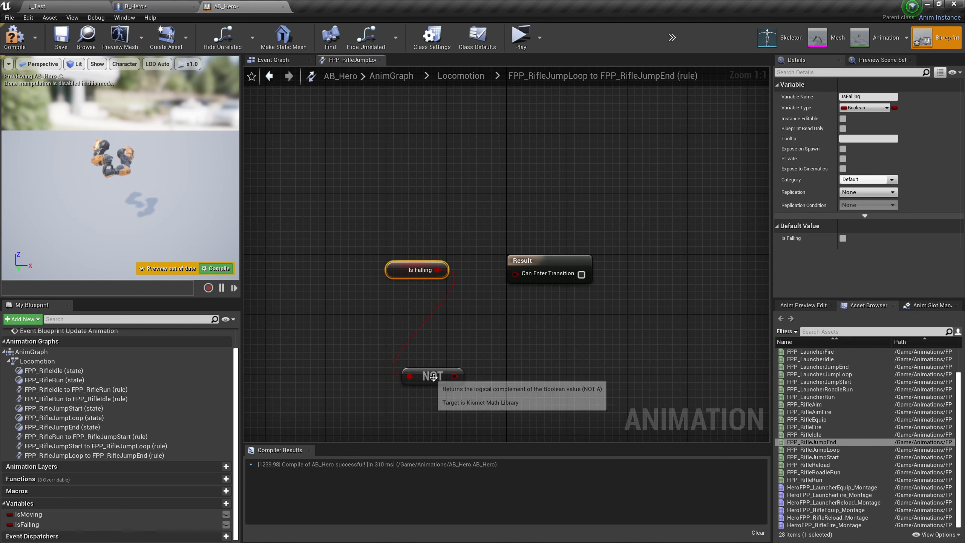
drag(431, 373, 521, 281)
drag(560, 343, 390, 250)
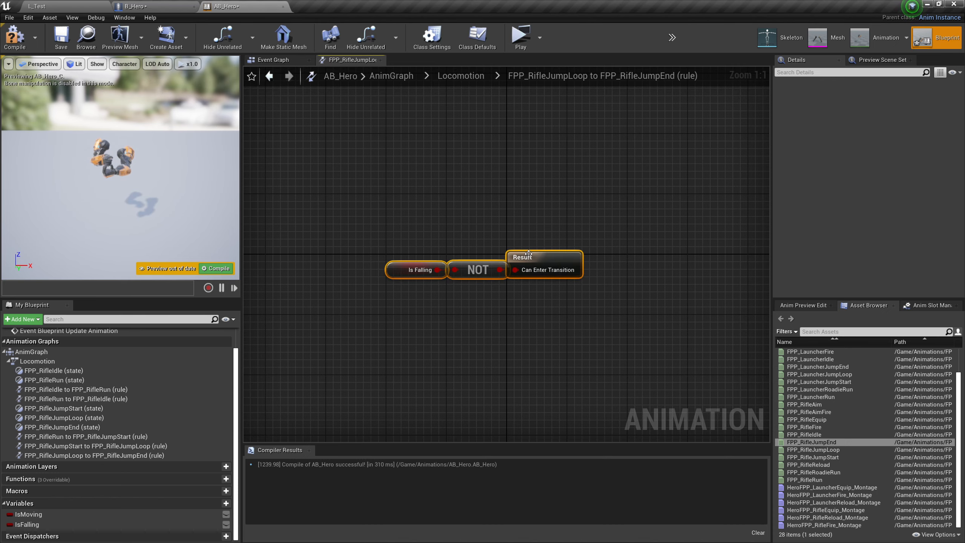
key(q)
click(414, 191)
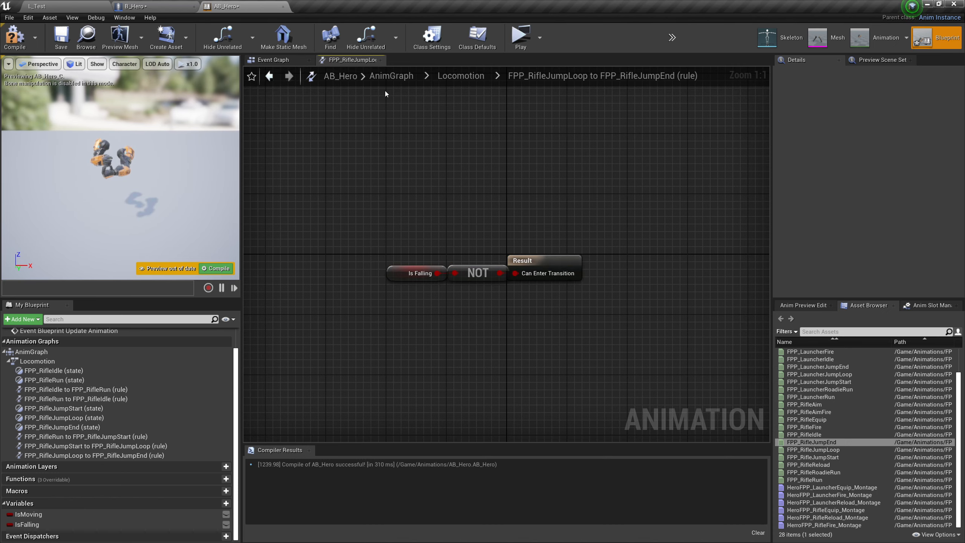
- Return to the Locomotion state machine, add a transition from FPP_RifleJumpEnd to FPP_RifleRun and open its rule
click(462, 78)
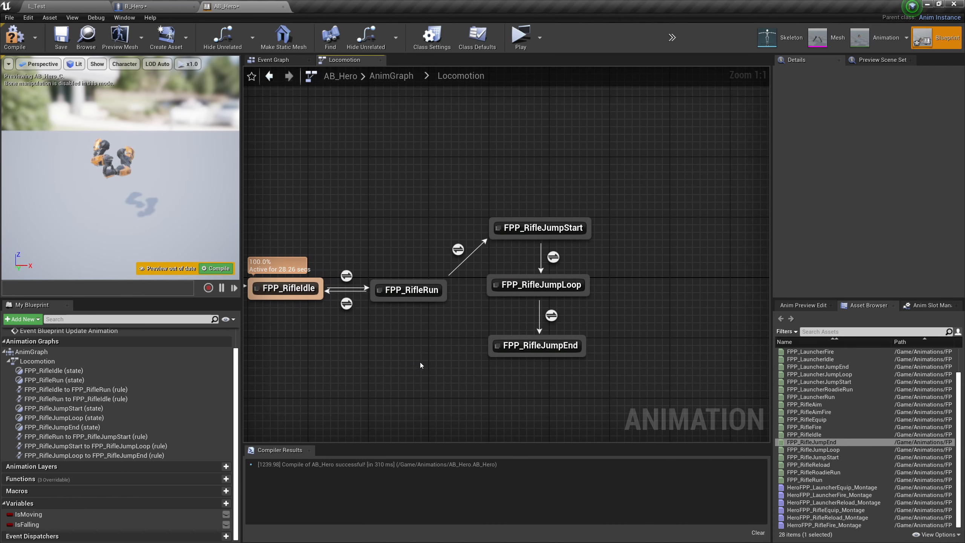
drag(494, 355, 439, 300)
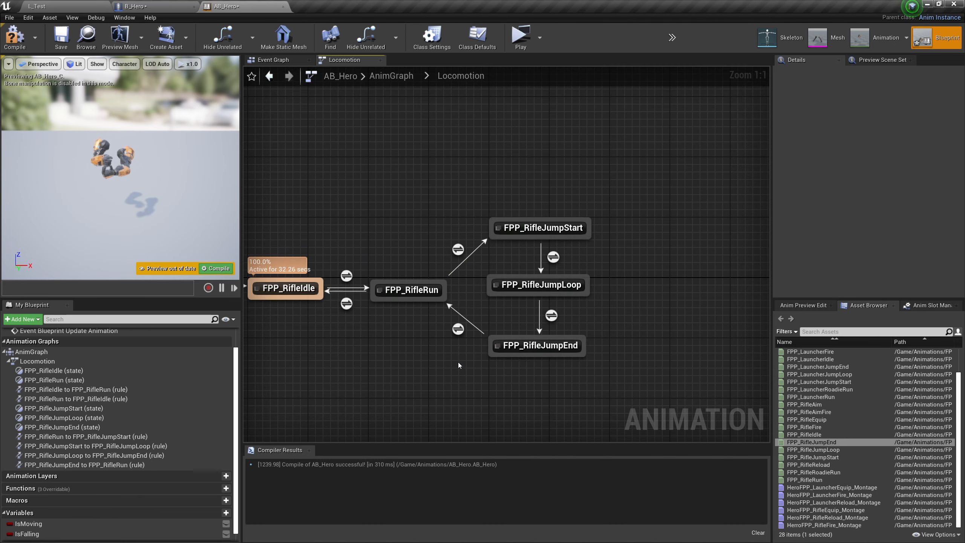
double_click(458, 329)
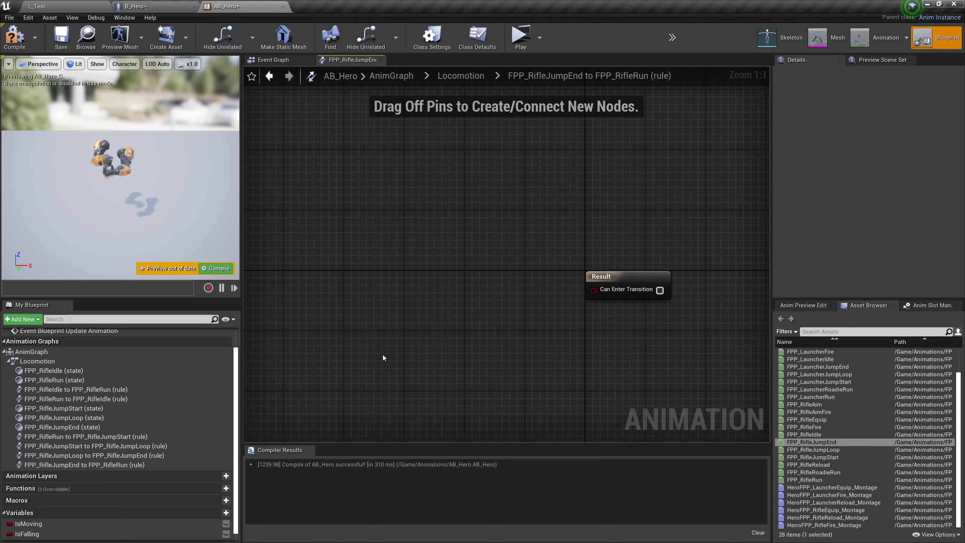
- Add a Time Remaining (FPP_RifleJumpEnd) node and place it level with the Result node
right_click(406, 283)
text(fpp_)
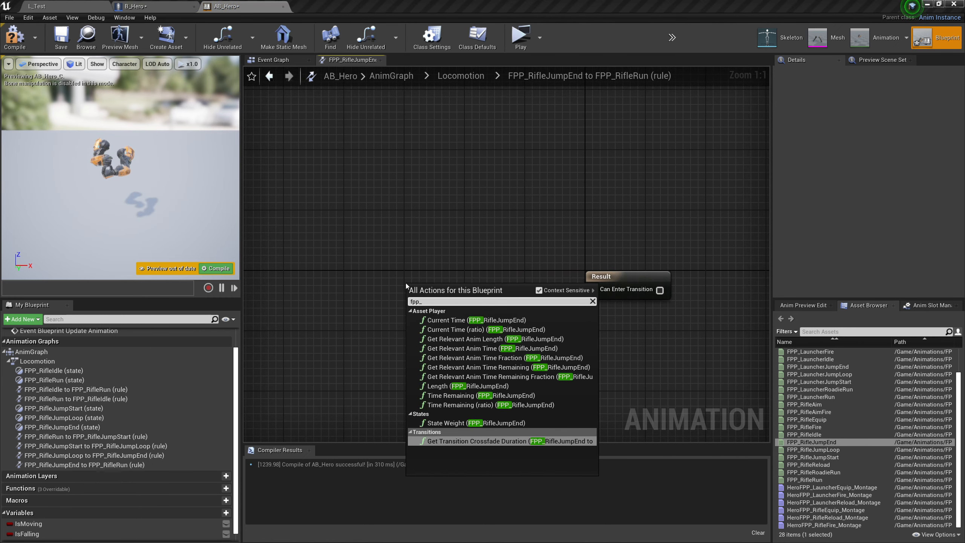
text(riflejumpend)
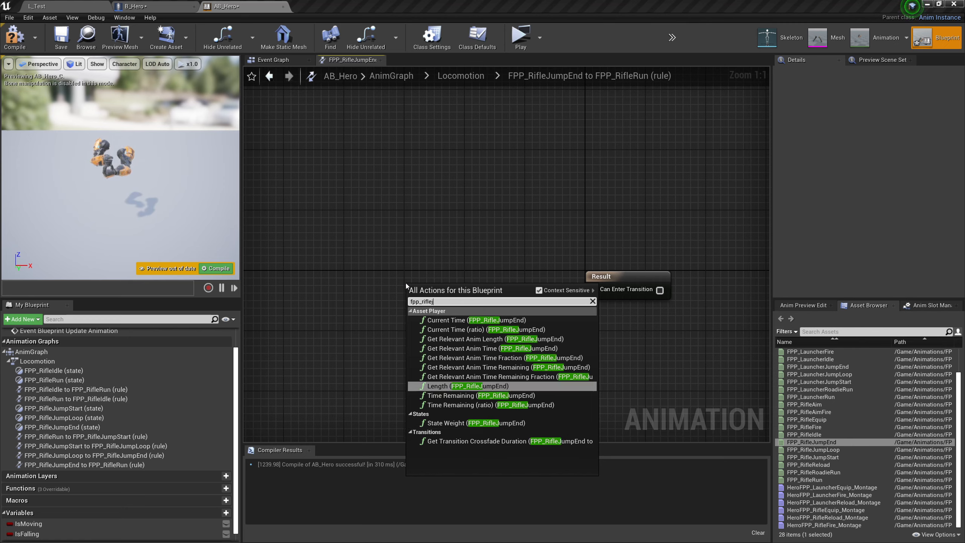
click(482, 395)
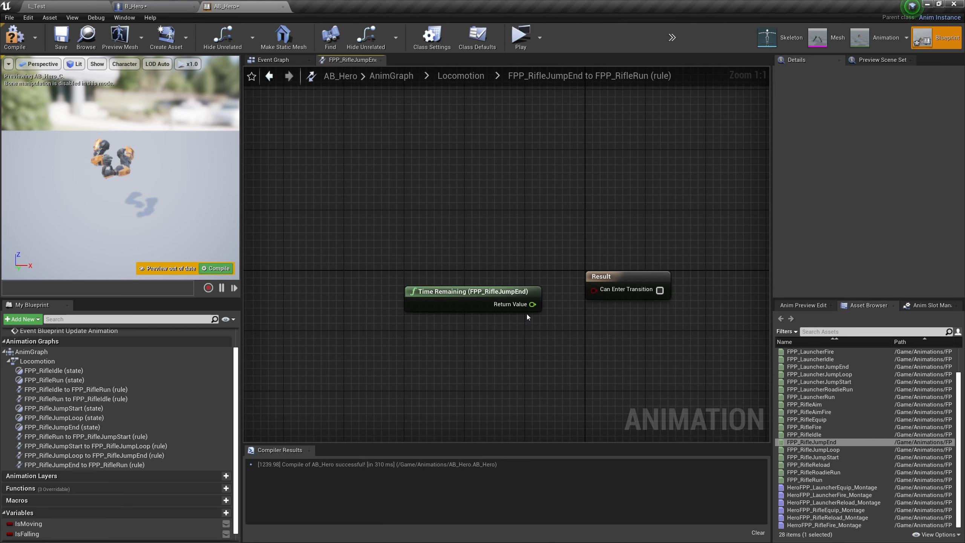
drag(454, 296, 392, 284)
- Feed the FPP_RifleJumpEnd time remaining into a float less-than comparison against 0.1
drag(472, 289, 484, 359)
text(<)
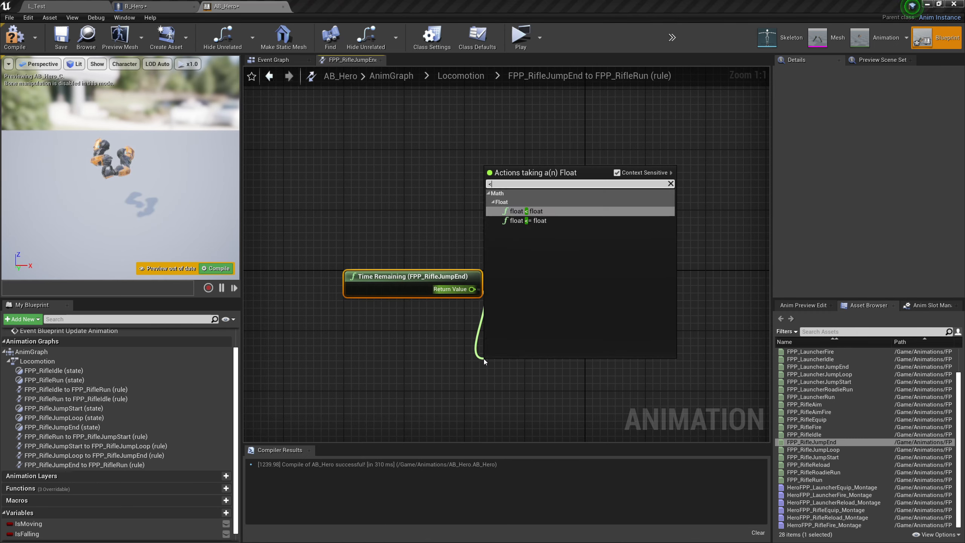
click(533, 212)
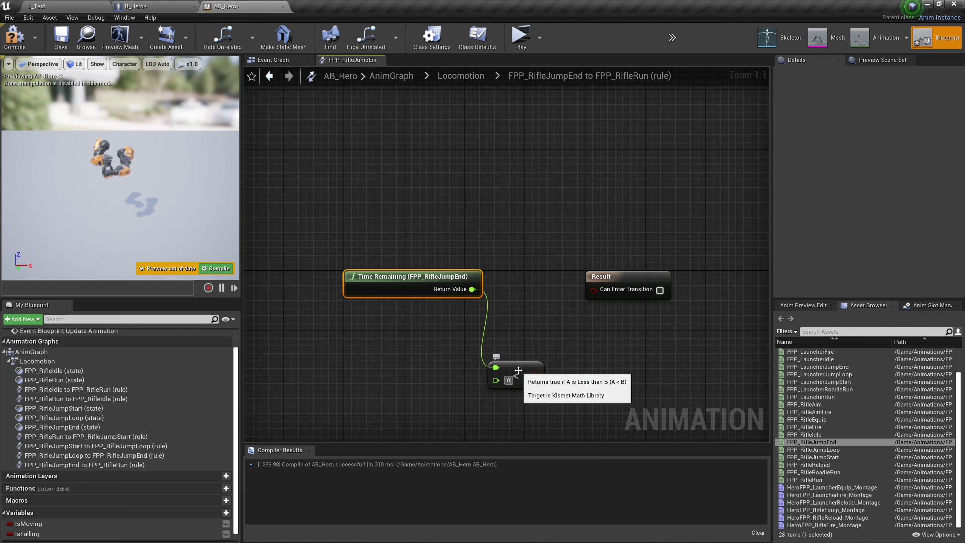
key(Return)
click(556, 360)
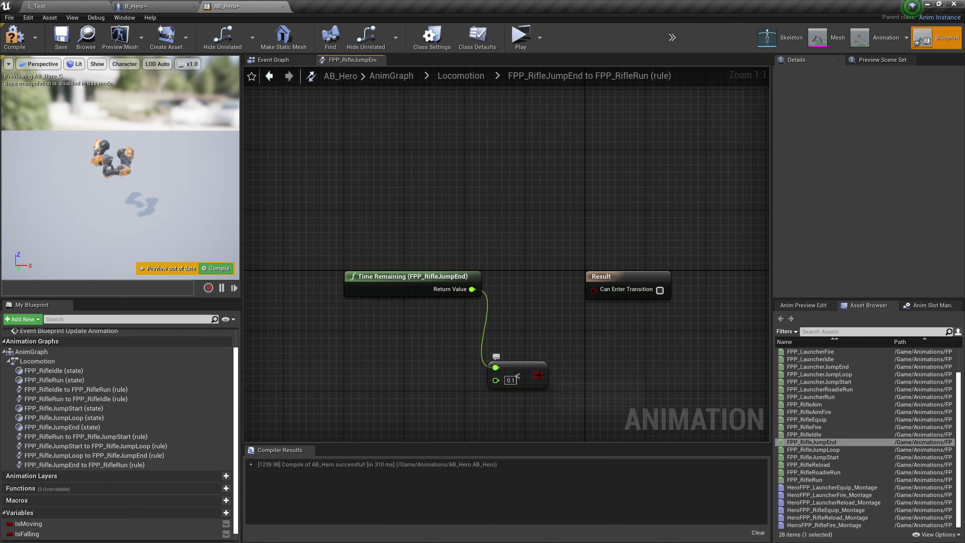
- Connect the comparison to Can Enter Transition in the FPP_RifleJumpEnd to FPP_RifleRun rule and straighten the row of nodes
drag(539, 375, 593, 290)
drag(527, 368, 565, 286)
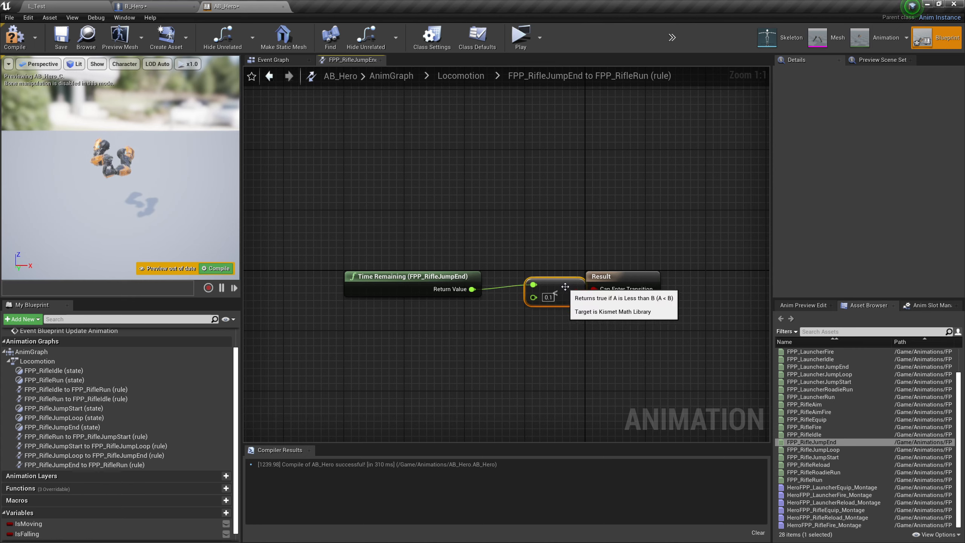
drag(629, 322, 405, 243)
key(q)
mouse_move(394, 282)
mouse_down()
mouse_move(393, 291)
mouse_move(396, 283)
mouse_up()
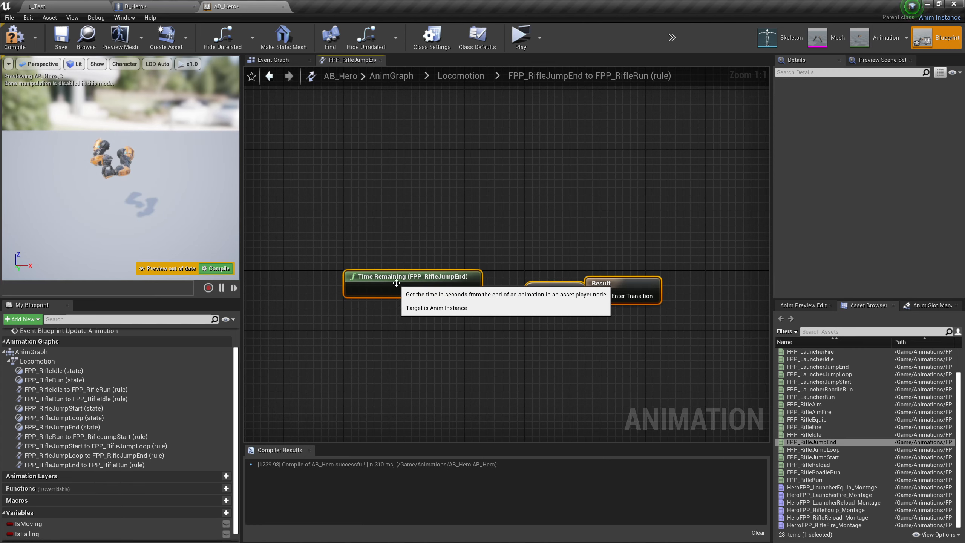
click(441, 252)
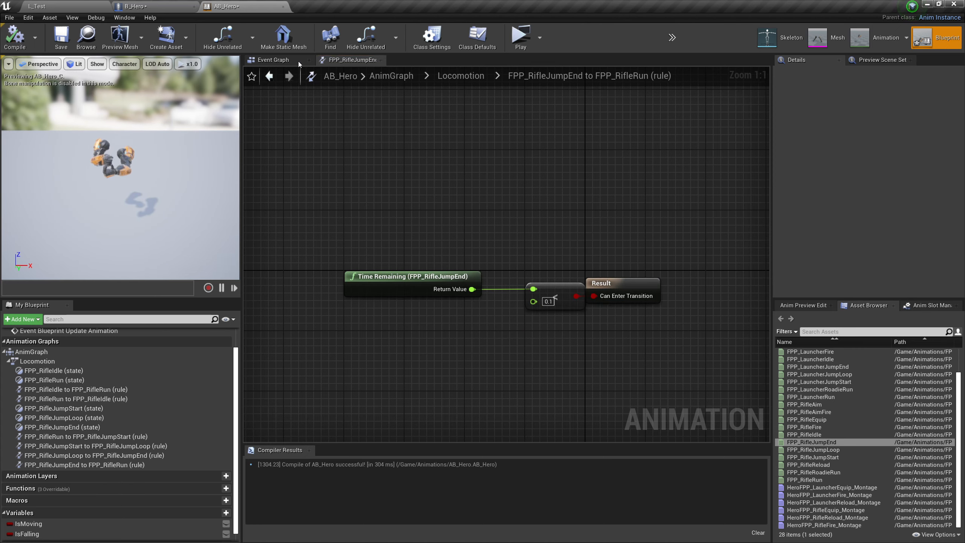
- Return to the Locomotion state machine and review the full loop of jump states and transitions
click(152, 6)
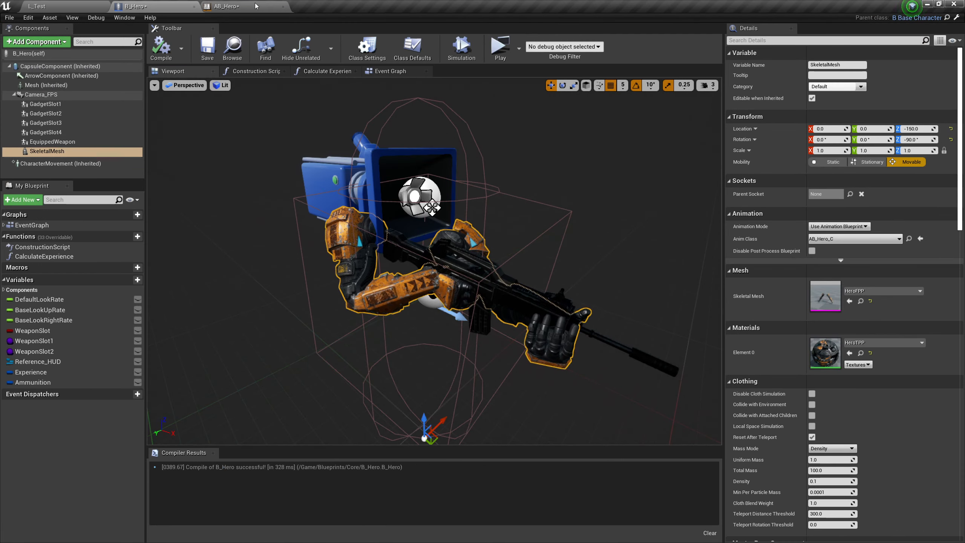
click(227, 6)
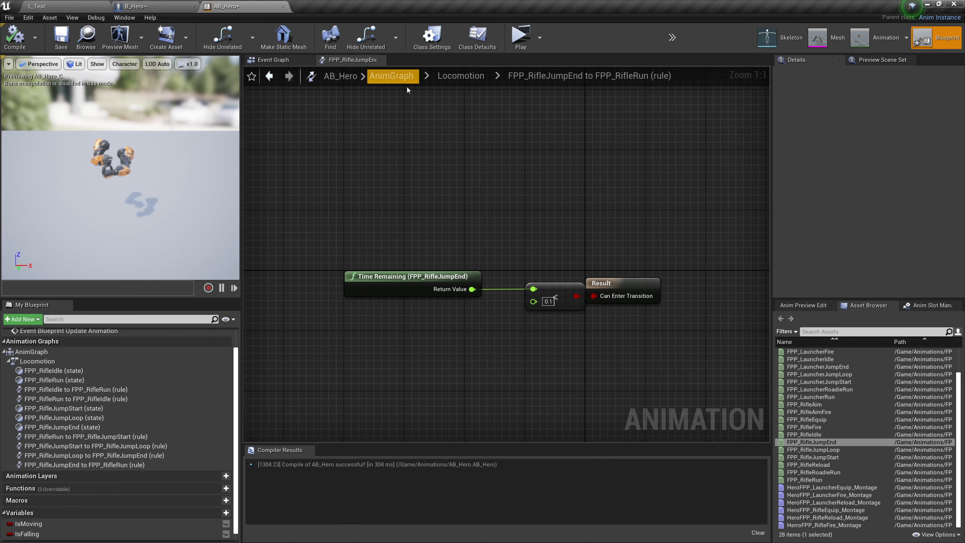
click(461, 76)
right_drag(495, 327, 470, 338)
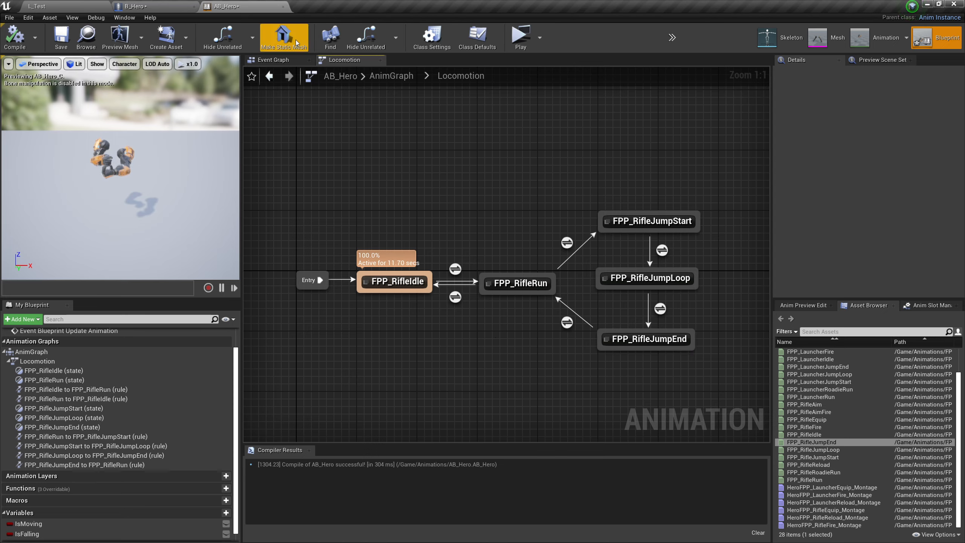
- Play-test the L_Test level to check the hero's rifle animations in game, and end the session
click(68, 7)
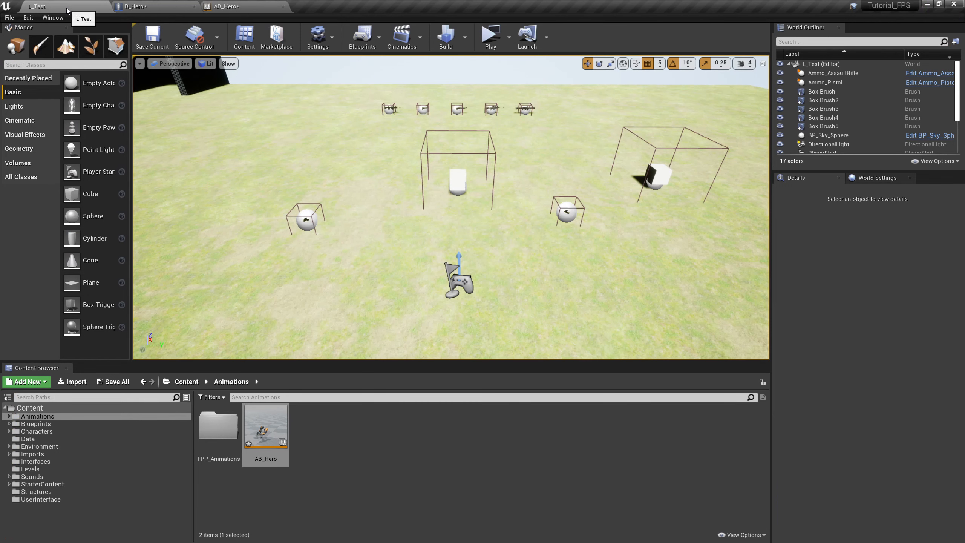
click(490, 40)
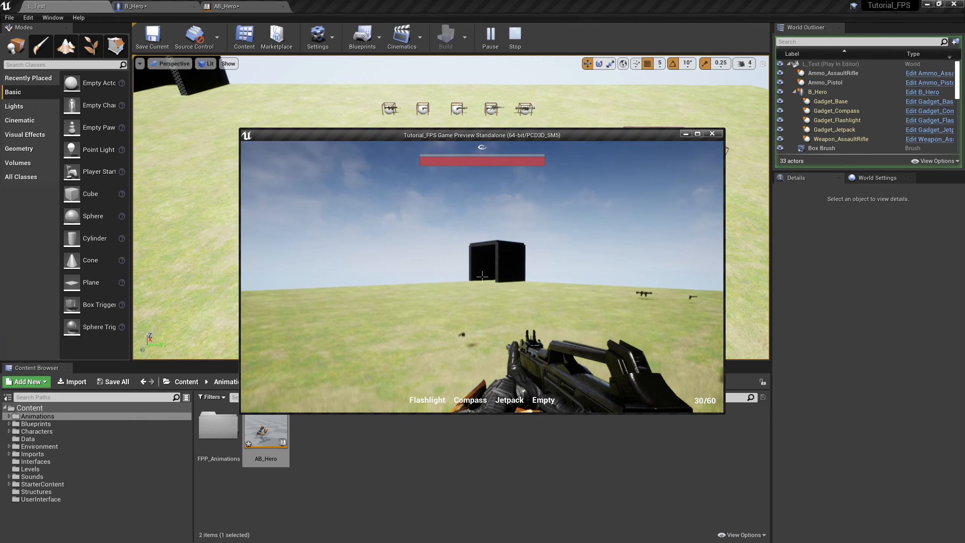
key(Escape)
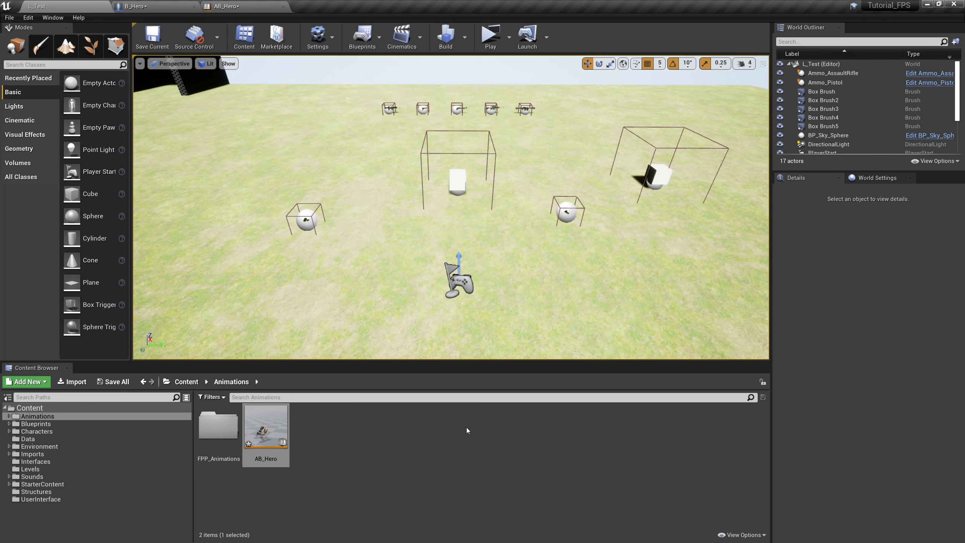
- Open HeroFPP_Skeleton from the Characters/HeroFPP folder and select b_Root in its skeleton tree
click(46, 432)
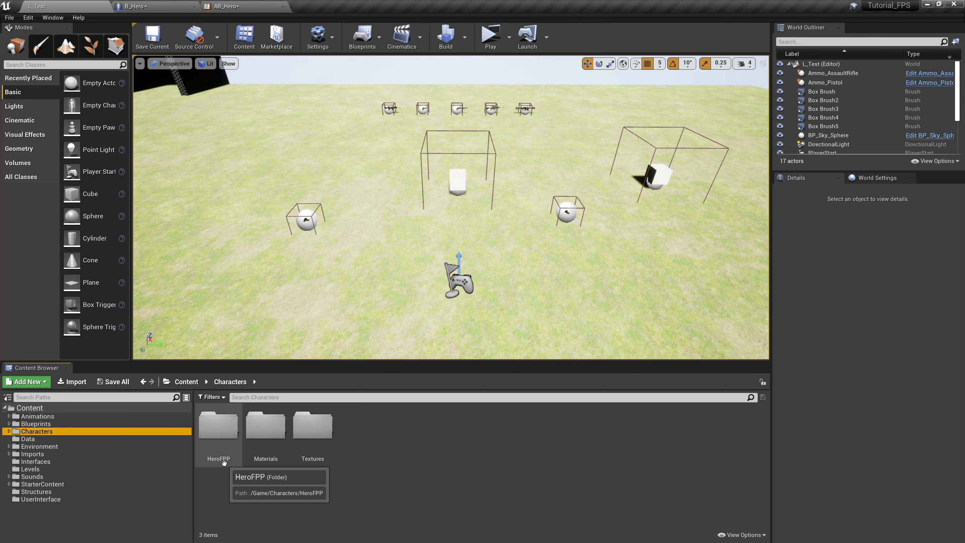
double_click(219, 433)
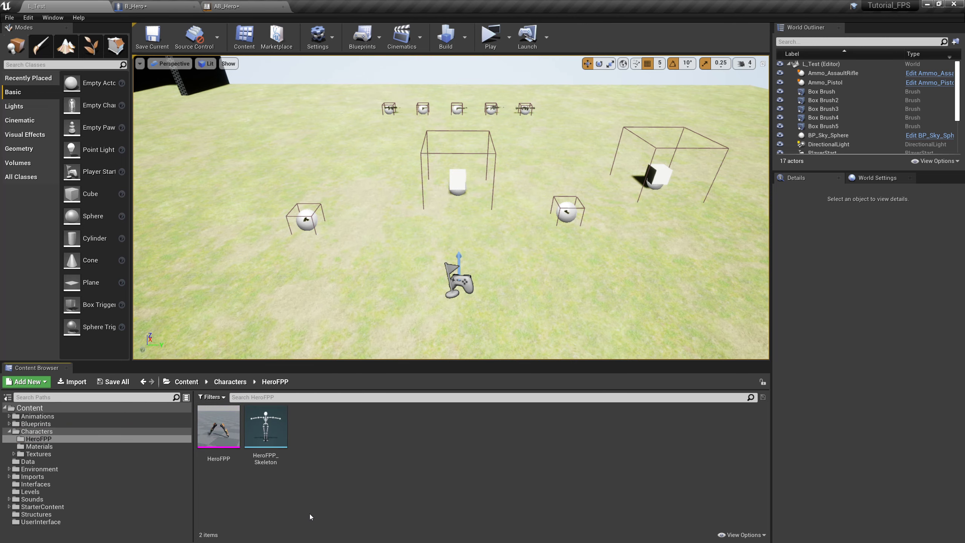
double_click(265, 462)
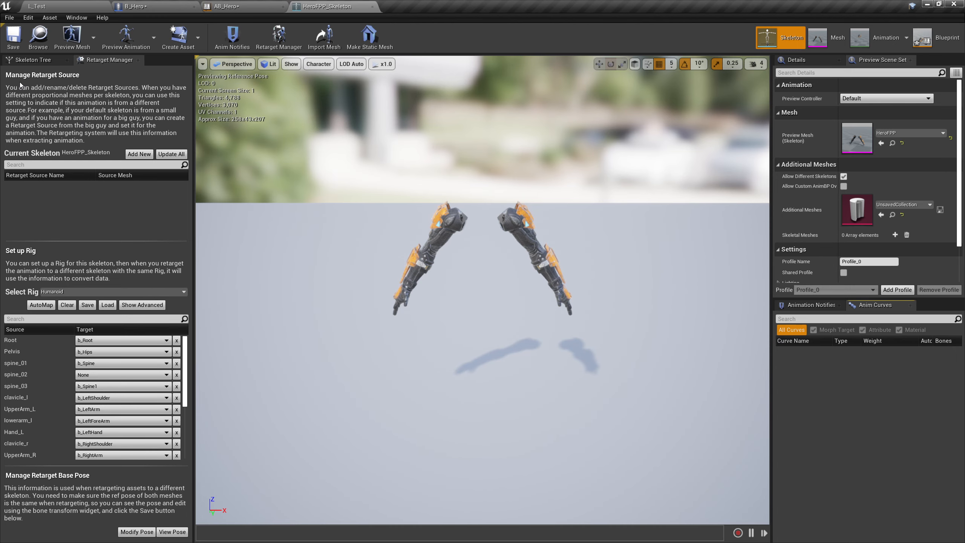
click(33, 60)
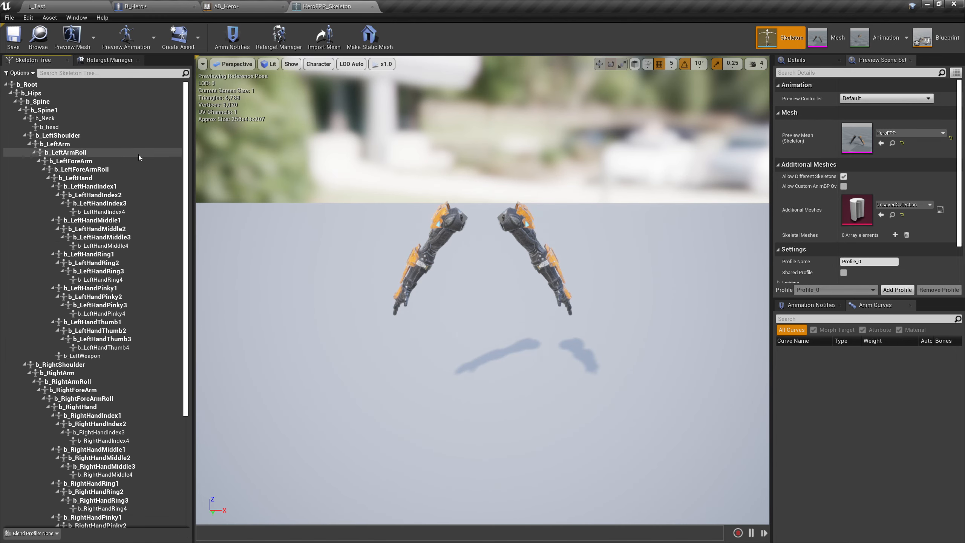
click(137, 89)
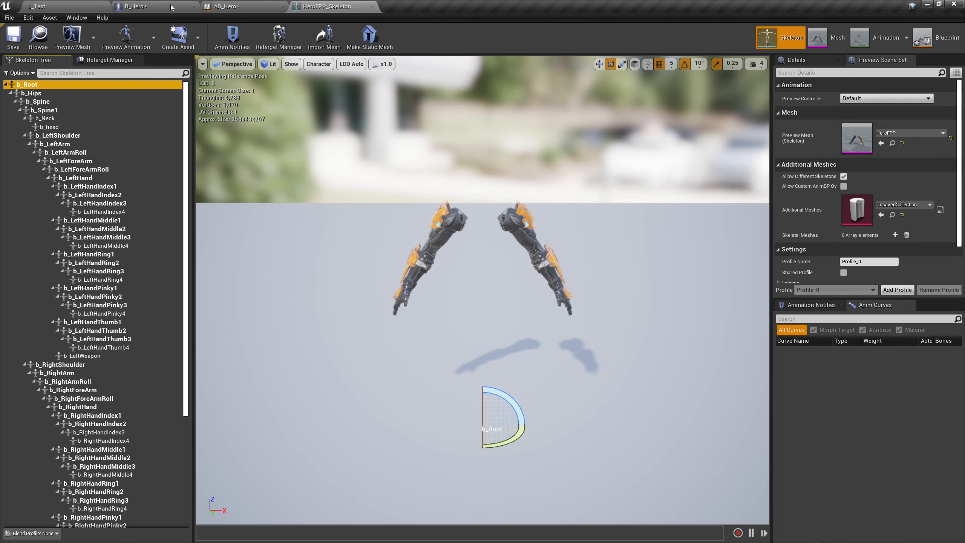
- Examine the HeroFPP skeleton's bones one by one from b_Hips to the right hand bones, and close the skeleton asset
click(135, 6)
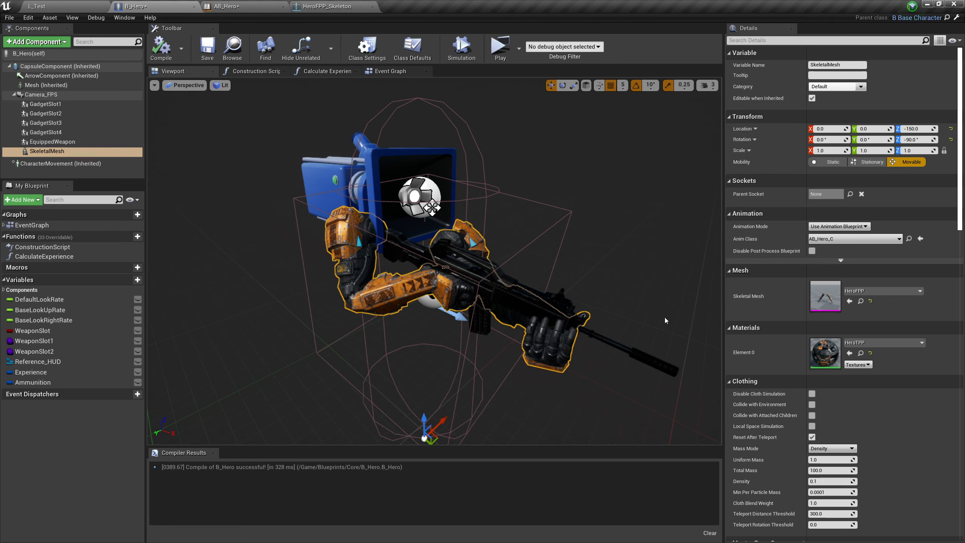
click(309, 5)
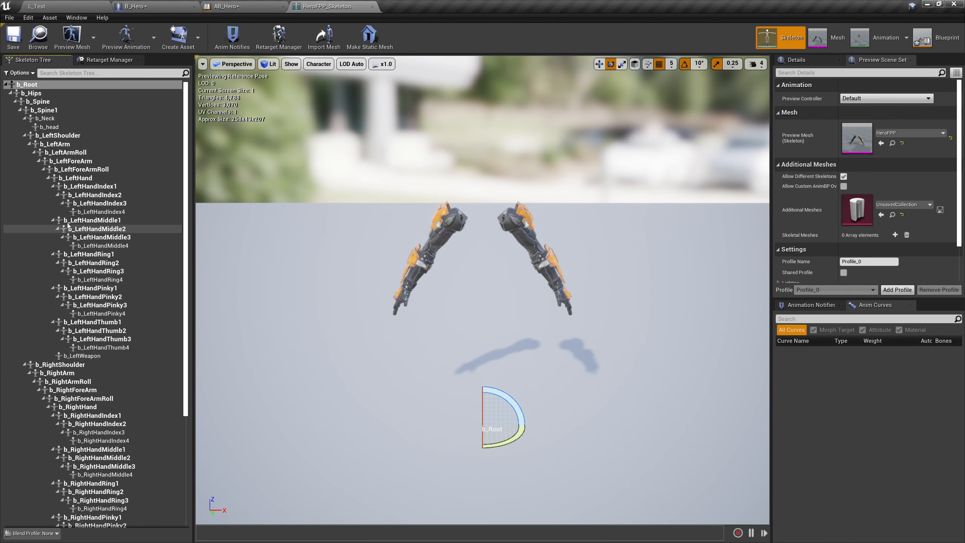
scroll(72, 103, down, 1)
scroll(71, 95, up, 1)
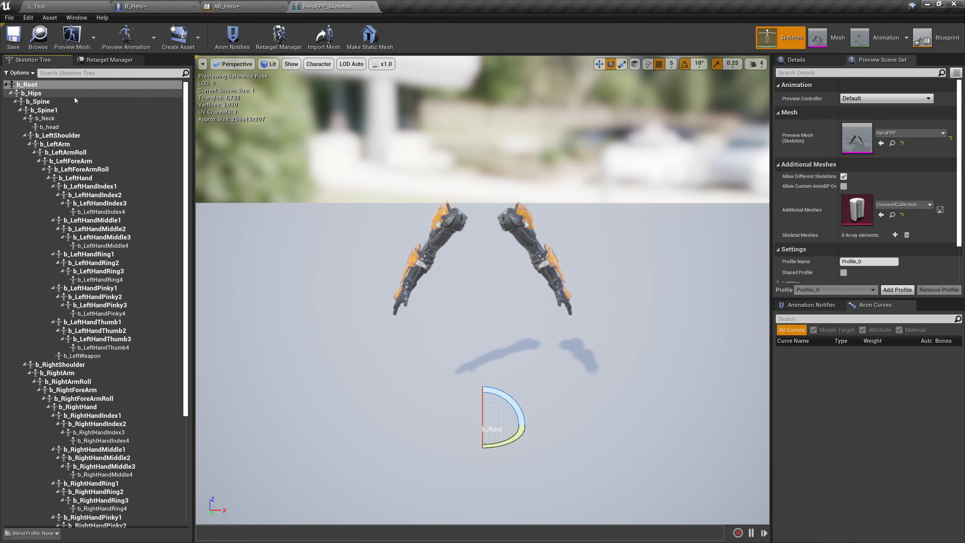
click(74, 96)
key(Down)
key(Down)
key(Down)
key(Down)
key(Down)
key(Down)
key(Down)
key(Down)
key(Down)
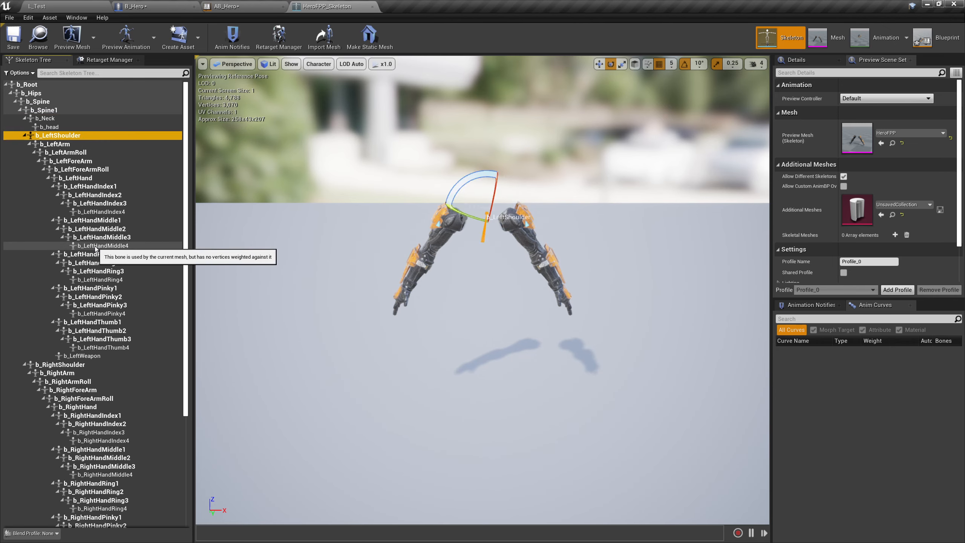
key(Down)
key(Down)
key(Down)
key(Down)
key(Down)
key(Down)
key(Down)
key(Down)
key(Down)
key(Down)
key(Down)
key(Down)
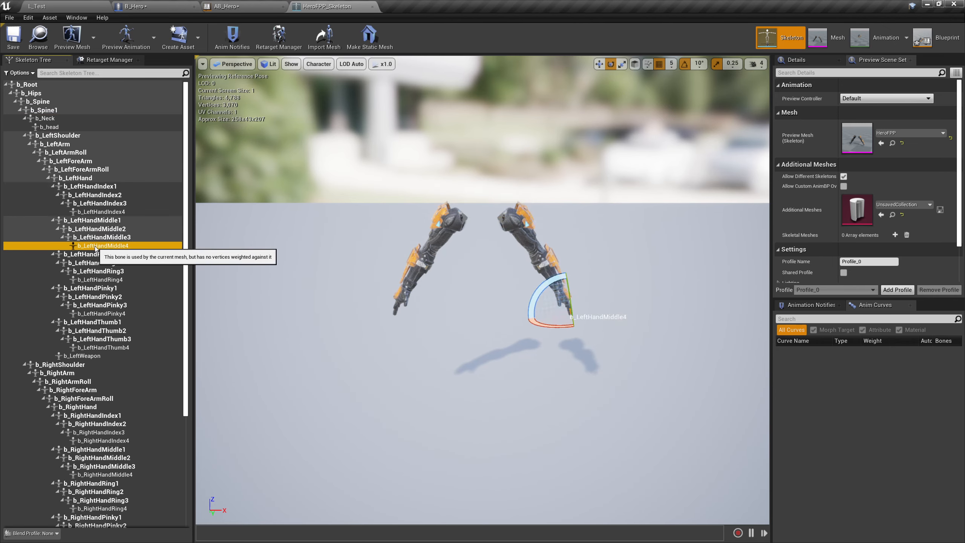
key(Down)
key(Down)
key(Down)
key(Down)
key(Down)
key(Down)
key(Down)
key(Down)
key(Down)
key(Down)
key(Down)
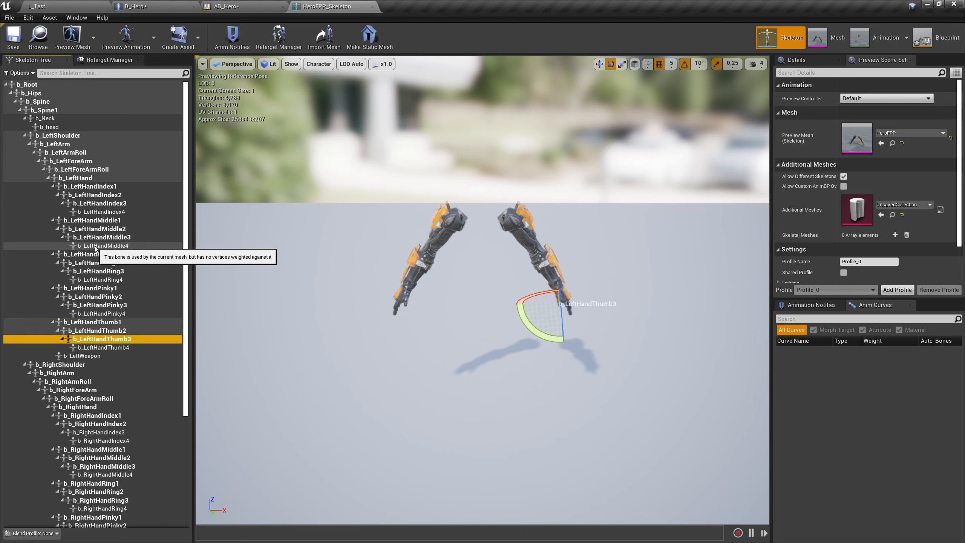
key(Down)
key(Down)
key(Down)
key(Down)
key(Down)
key(Down)
key(Down)
key(Down)
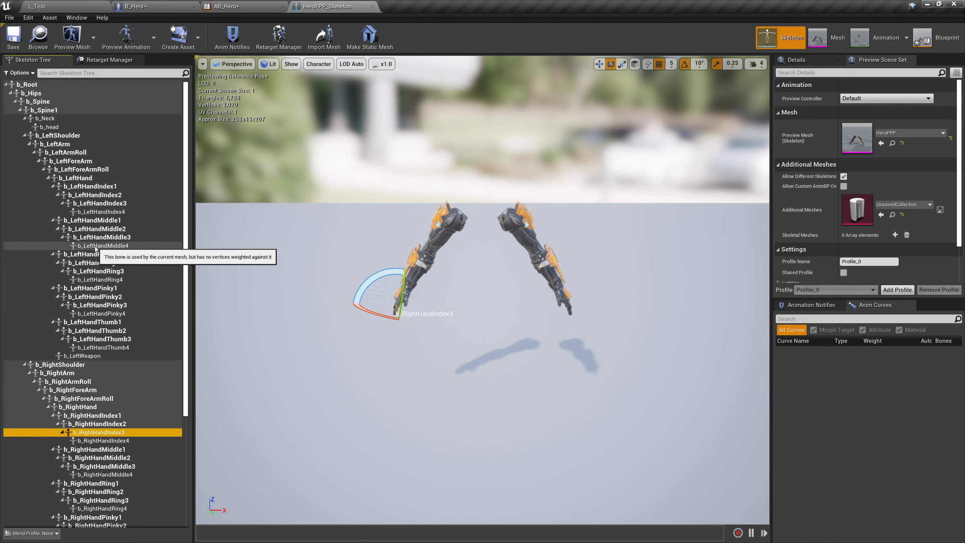
key(Up)
key(Up)
key(Up)
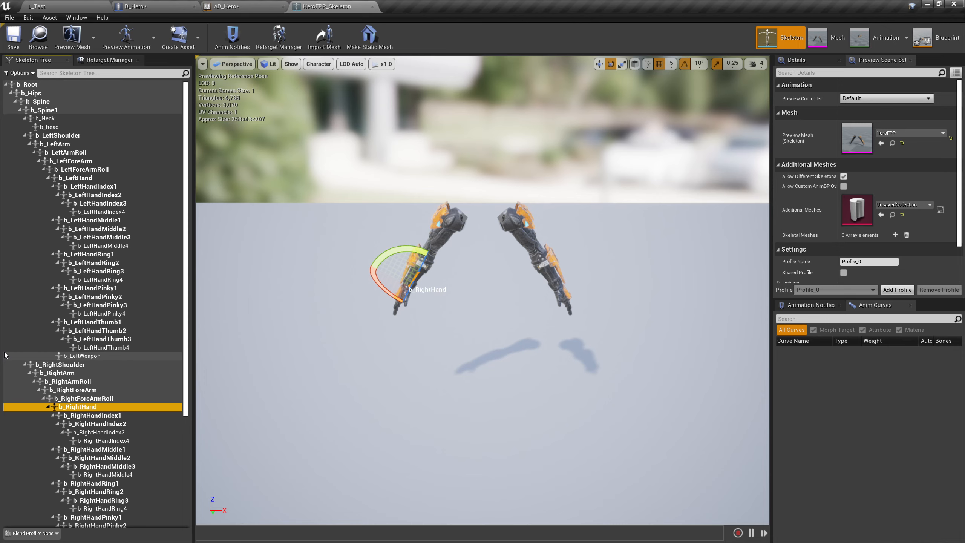
click(372, 8)
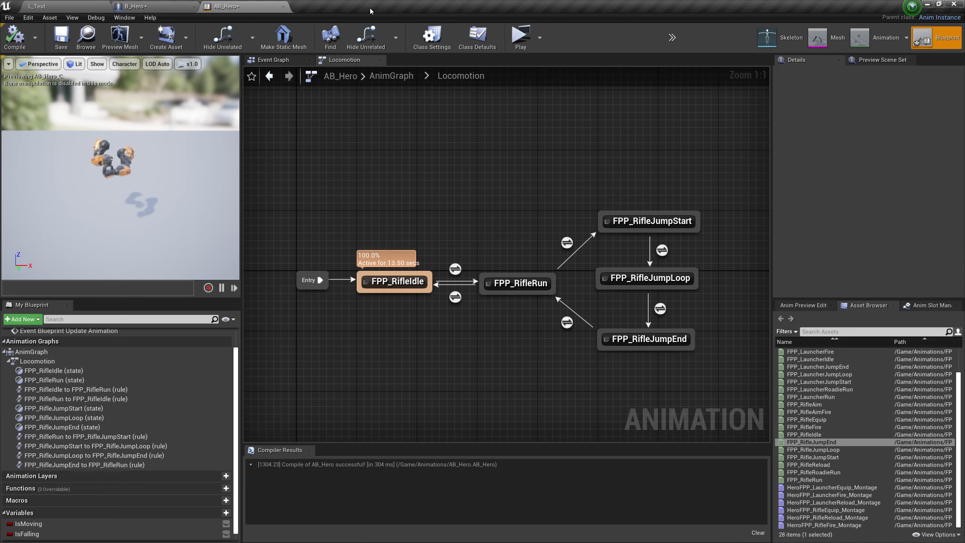
- Make EquippedWeapon a child of the SkeletalMesh component in the B_Hero blueprint
click(159, 9)
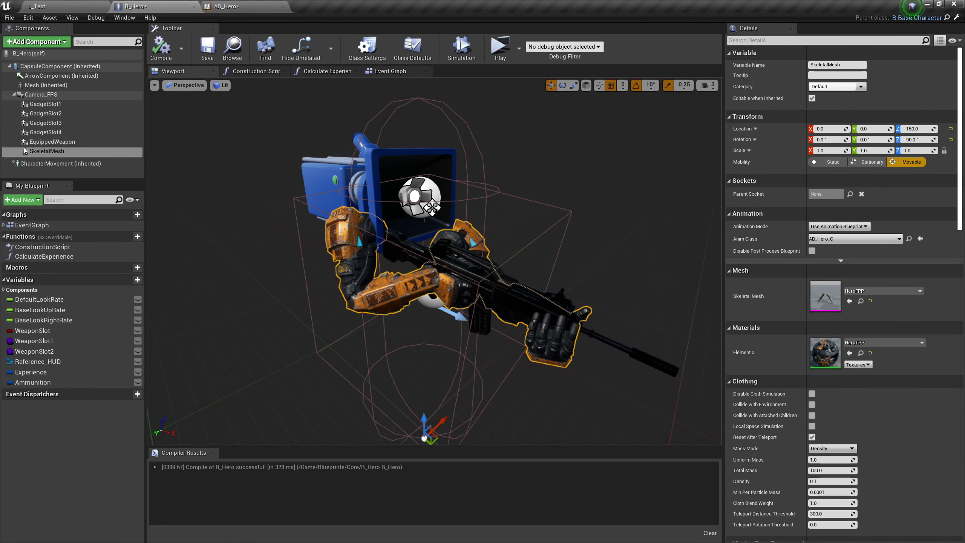
drag(39, 142, 47, 154)
click(42, 141)
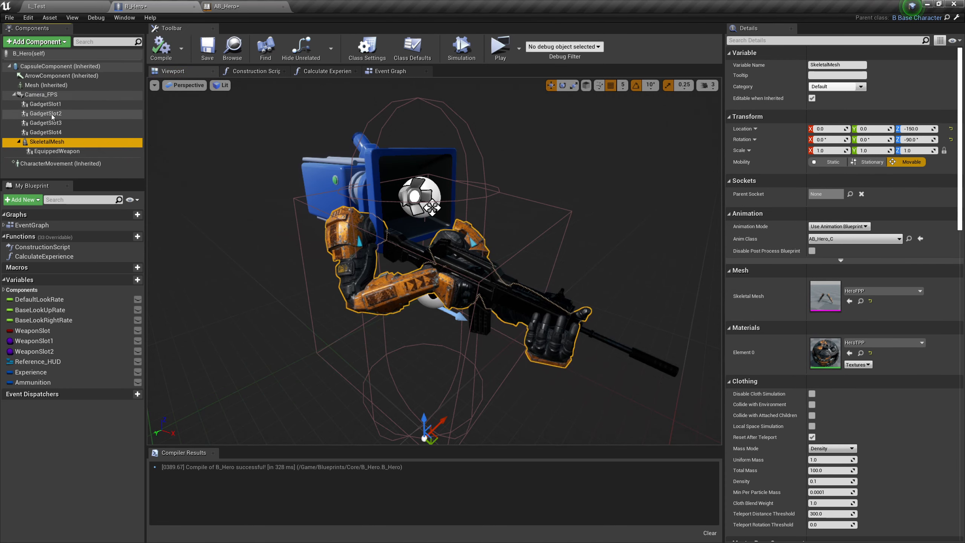
- Set the EquippedWeapon component's parent socket to b_RightHand
click(56, 153)
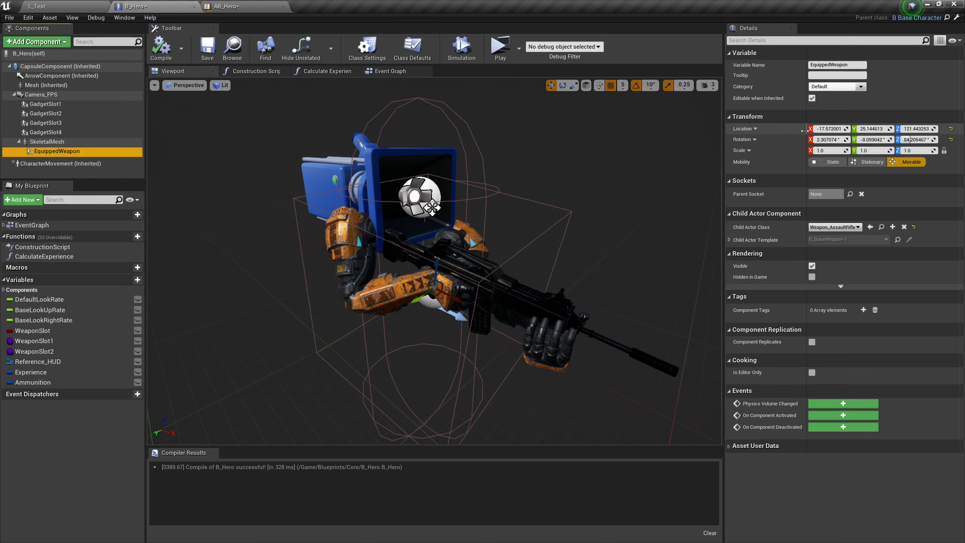
click(851, 200)
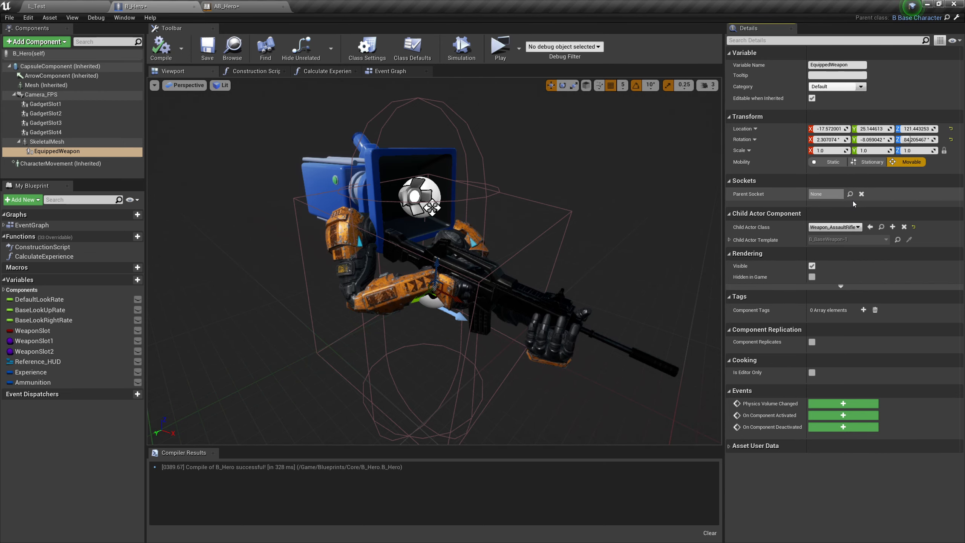
click(850, 194)
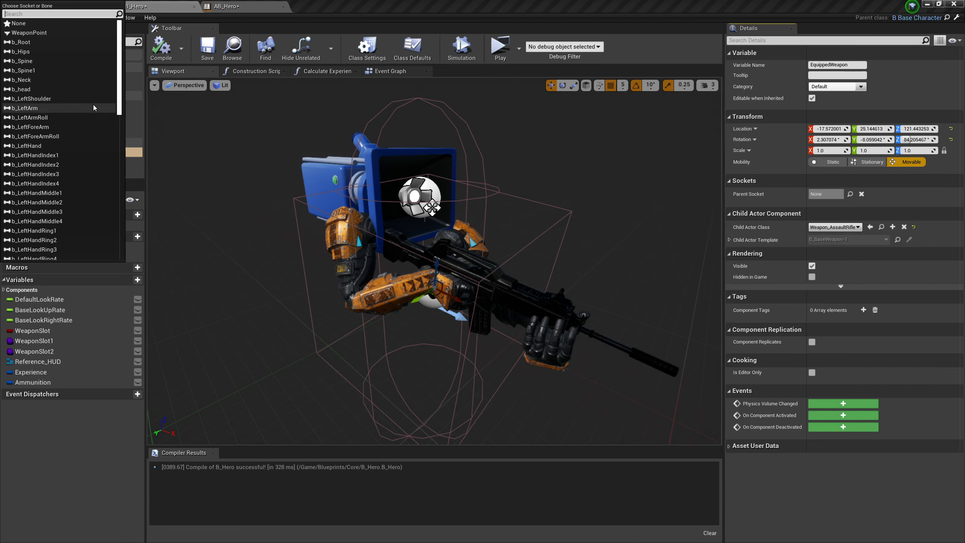
scroll(82, 101, down, 3)
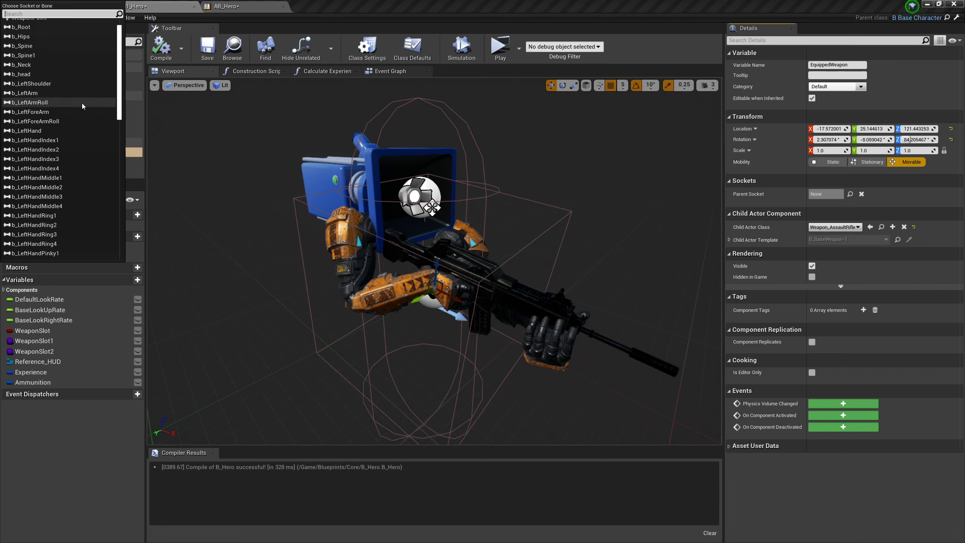
scroll(84, 117, down, 10)
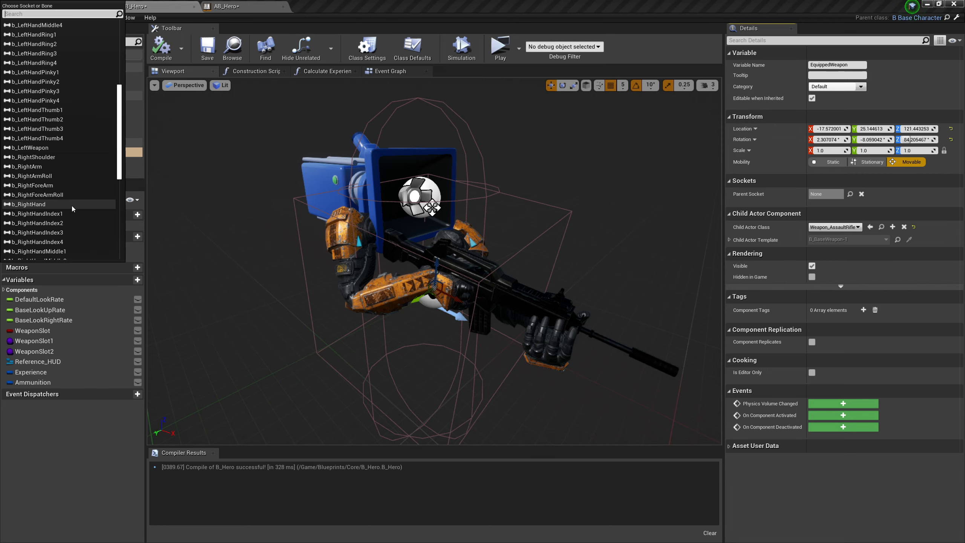
click(72, 205)
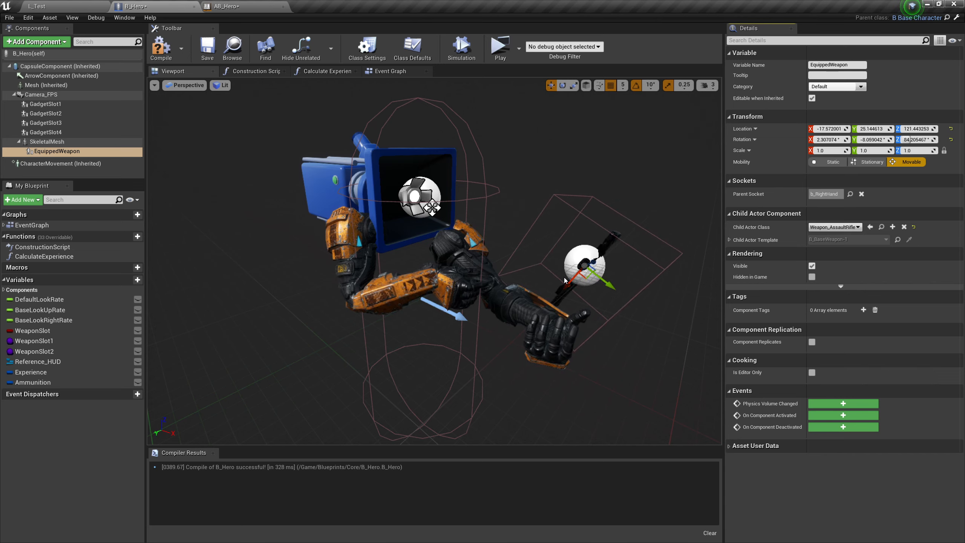
- Reset the EquippedWeapon component's location and rotation to 0 on all axes
click(831, 128)
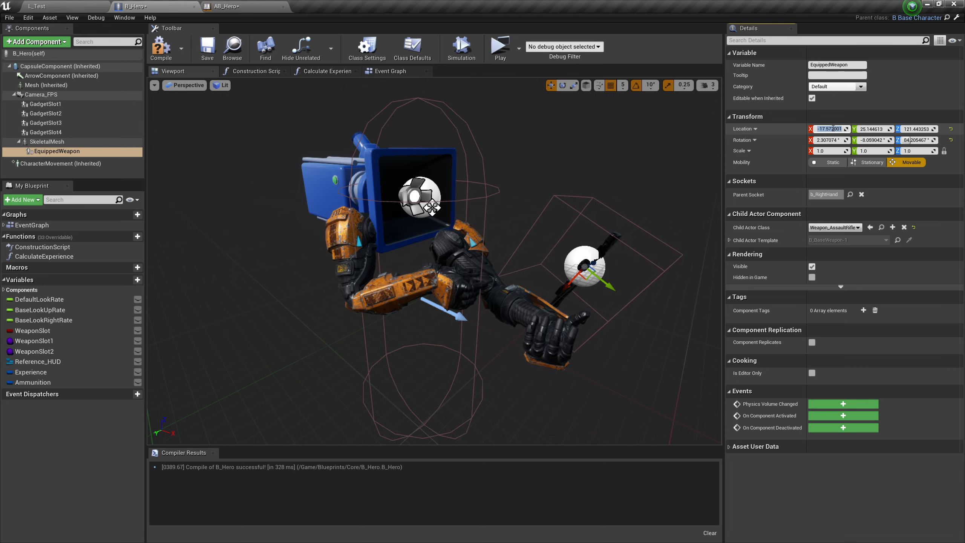
text(0)
key(Tab)
text(0)
key(Tab)
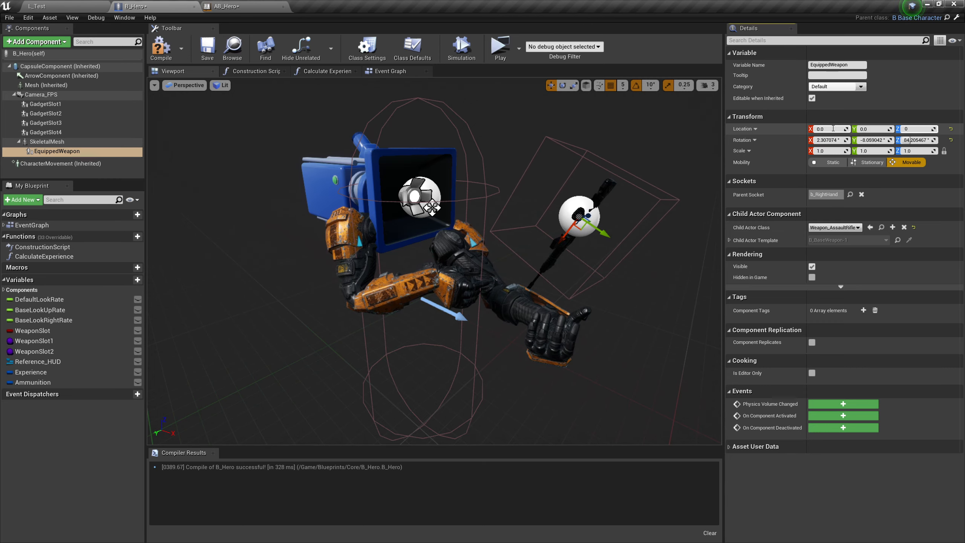
text(0)
key(Return)
click(832, 140)
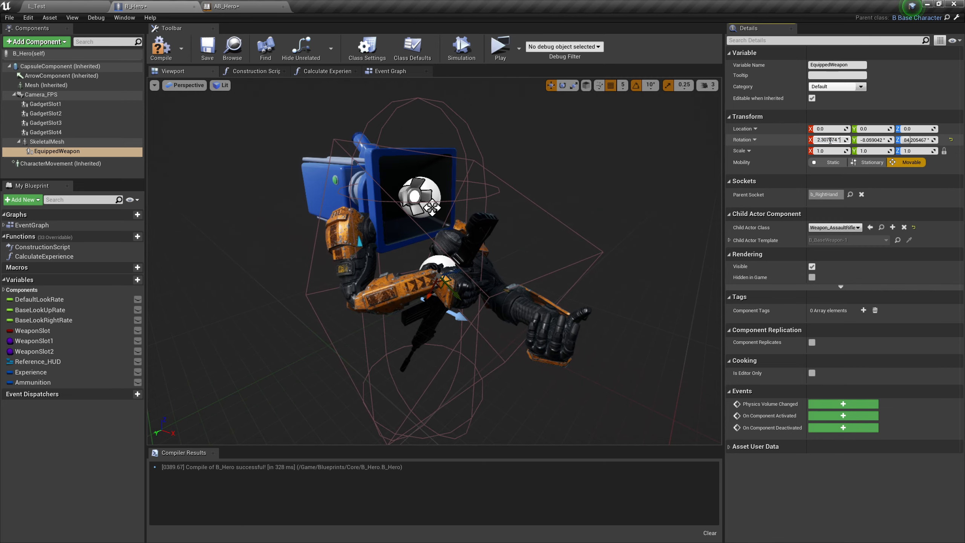
text(0)
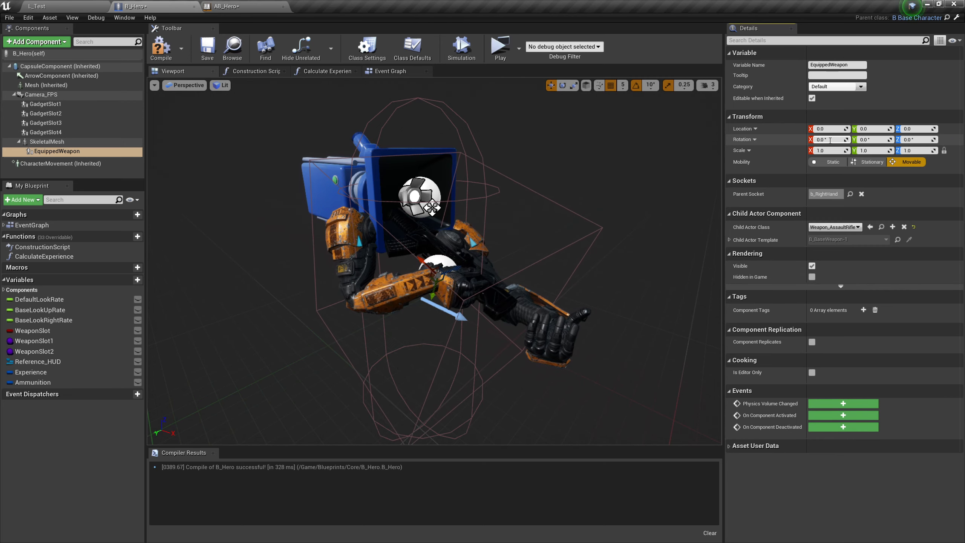
key(Return)
- Try shifting the equipped weapon along Z, and reset its Z location to 0
right_drag(464, 286, 540, 283)
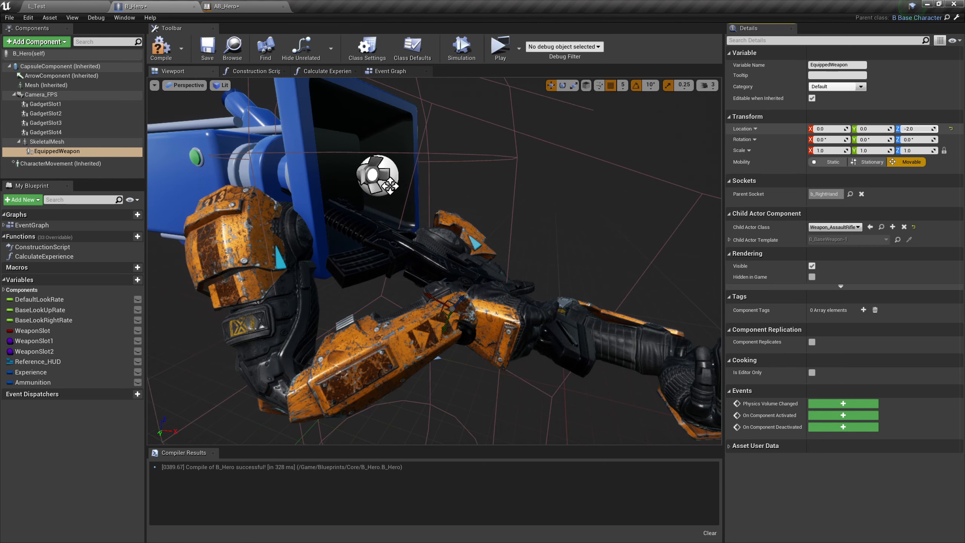
click(926, 129)
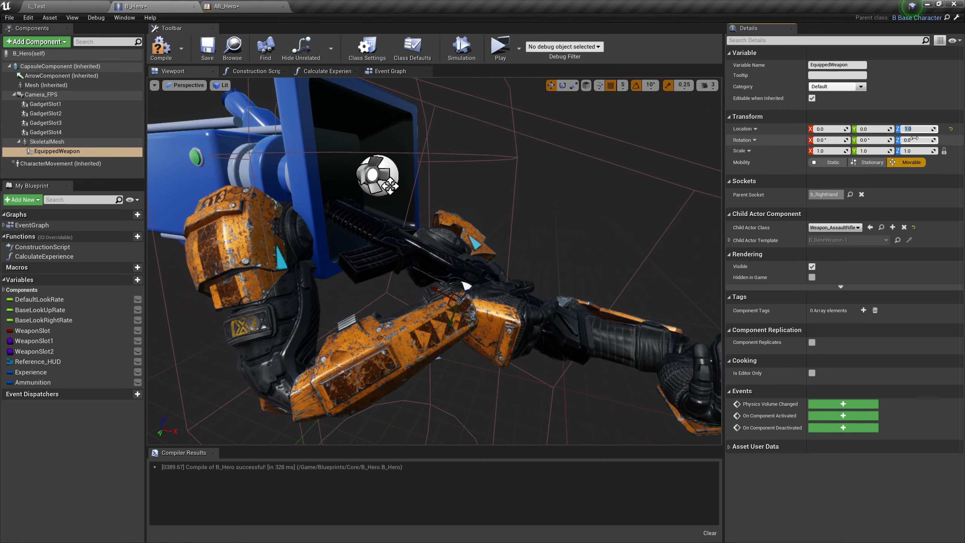
text(0)
key(Return)
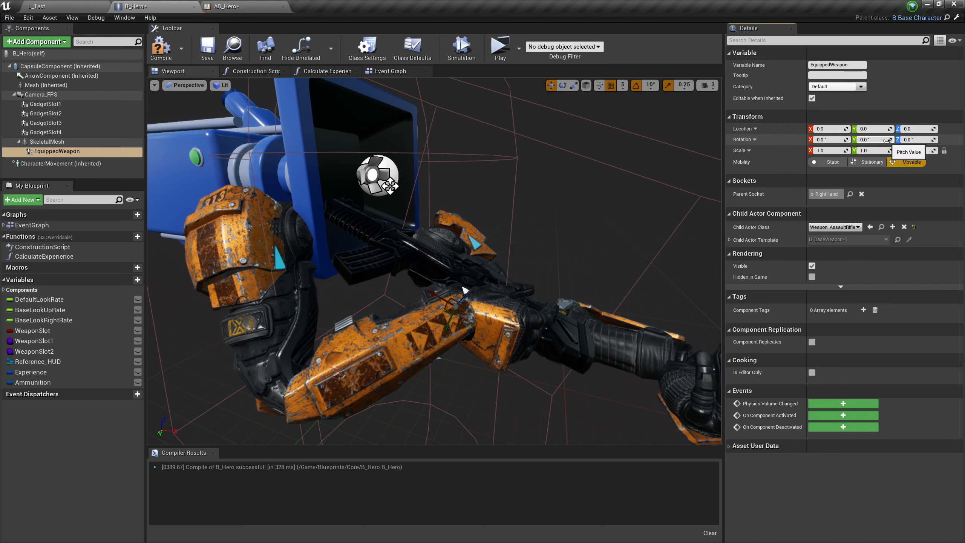
- Set the EquippedWeapon's rotation to -90 on X and -180 on Y, and check how the rifle sits in the hands
click(821, 139)
text(-90)
key(Tab)
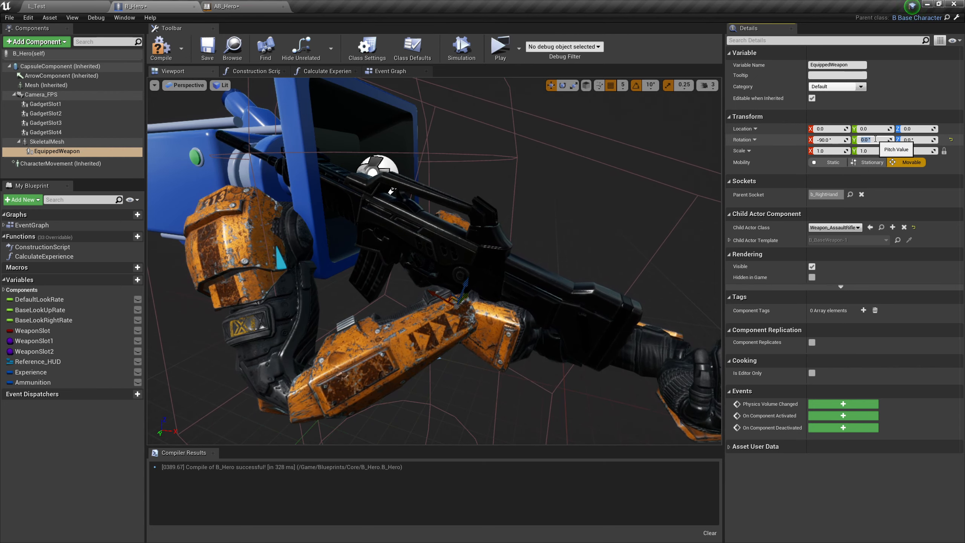
text(-180)
key(Tab)
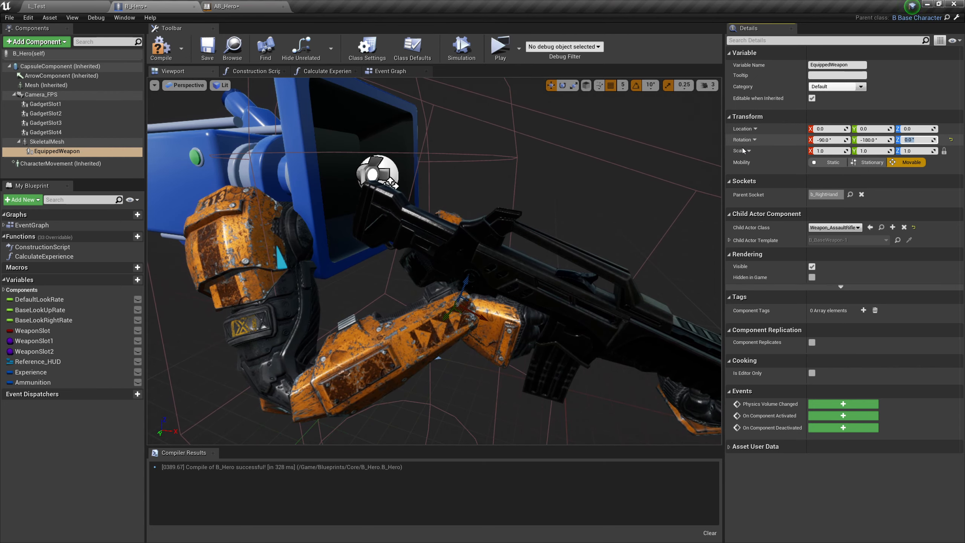
right_drag(623, 179, 654, 181)
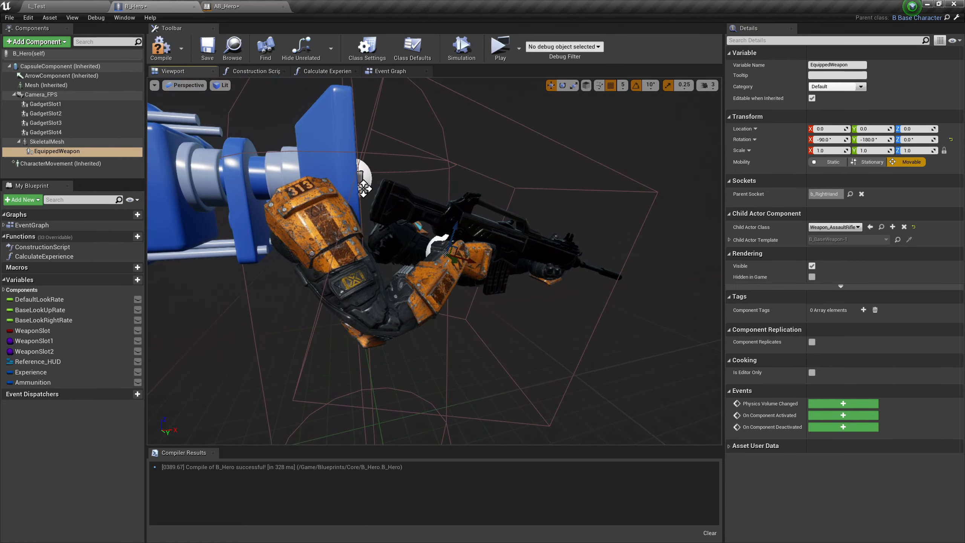
- Rotate the EquippedWeapon to about 3.6° on Z and shift its location to -5 on X, -2 on Y and 8 on Z
right_drag(364, 189, 259, 187)
drag(914, 139, 925, 140)
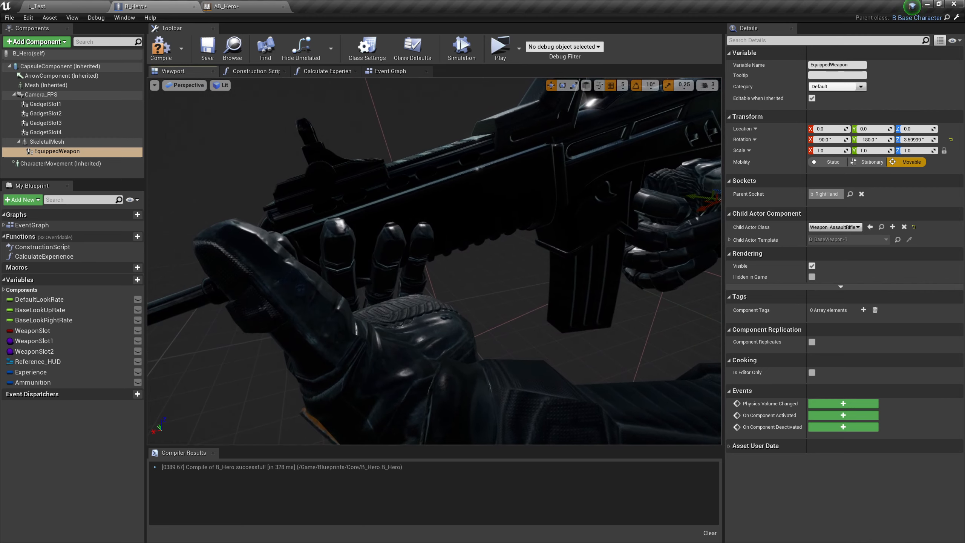
right_drag(456, 247, 502, 232)
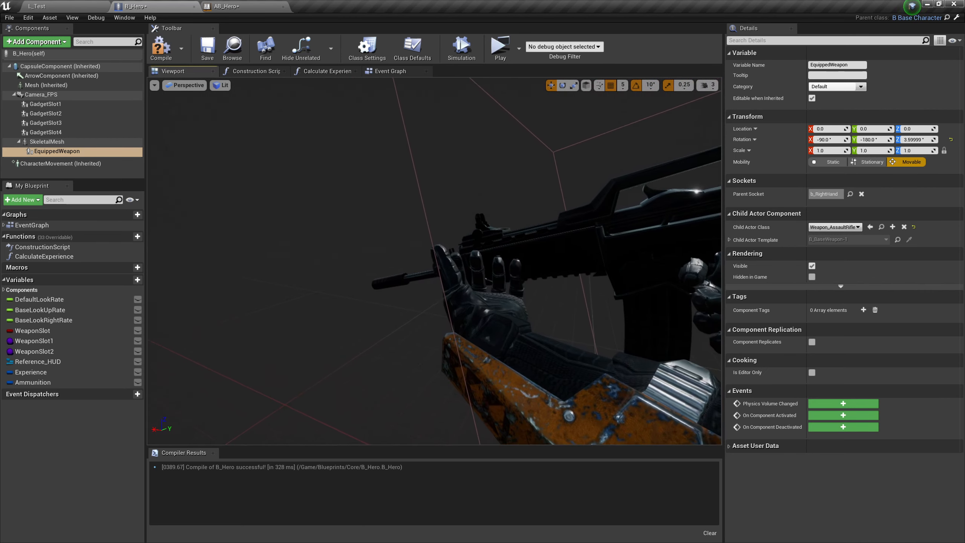
right_drag(552, 172, 616, 196)
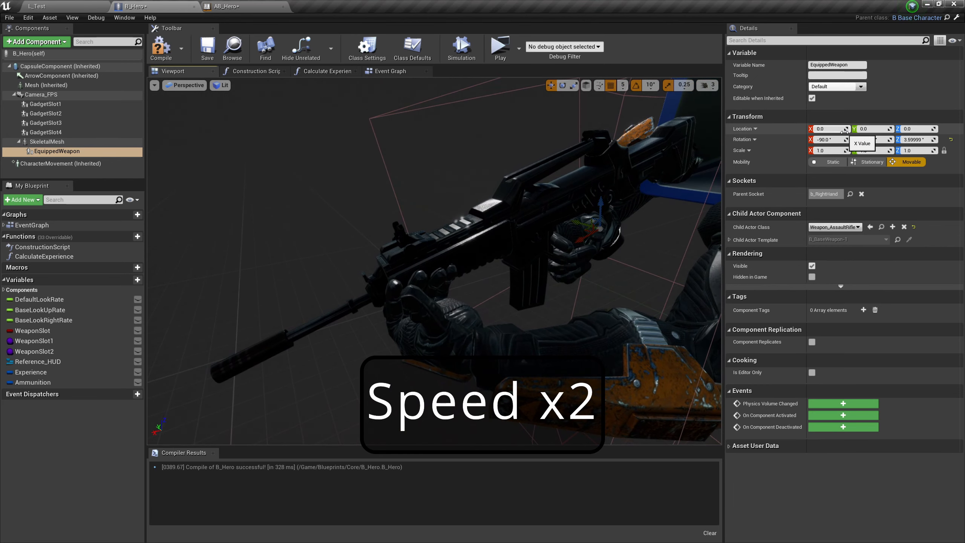
mouse_move(844, 132)
mouse_down()
mouse_move(824, 132)
mouse_move(852, 128)
mouse_up()
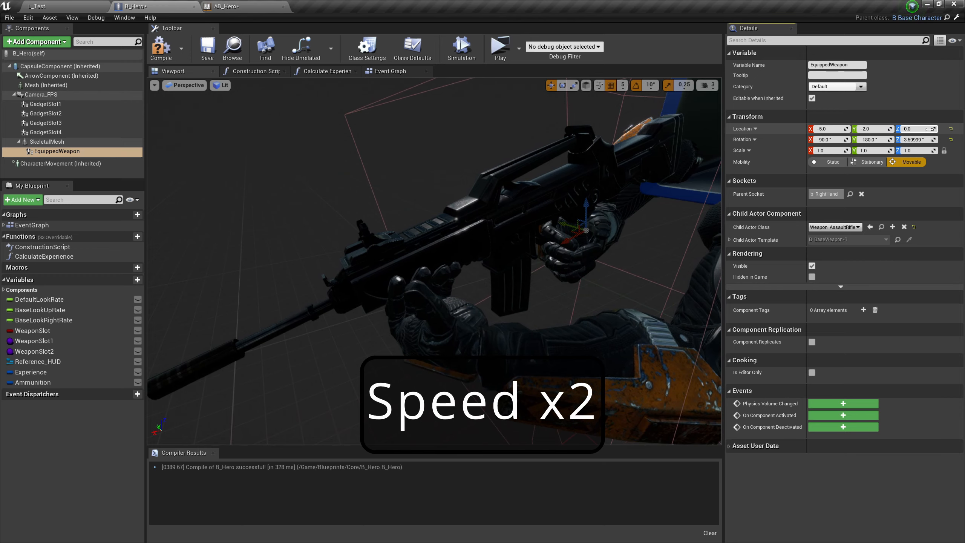
drag(929, 129, 935, 130)
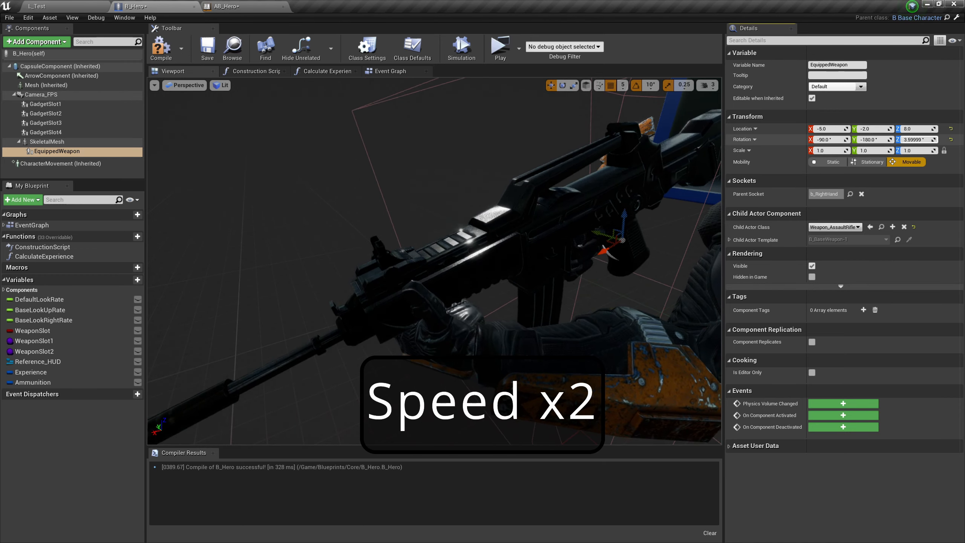
- Adjust the EquippedWeapon's rotation to about 165.6° on Y and 10.8° on Z, and its location to X -4, Y 3, Z -3
mouse_move(870, 140)
mouse_down()
mouse_move(927, 139)
mouse_move(870, 139)
mouse_up()
right_drag(484, 153, 517, 160)
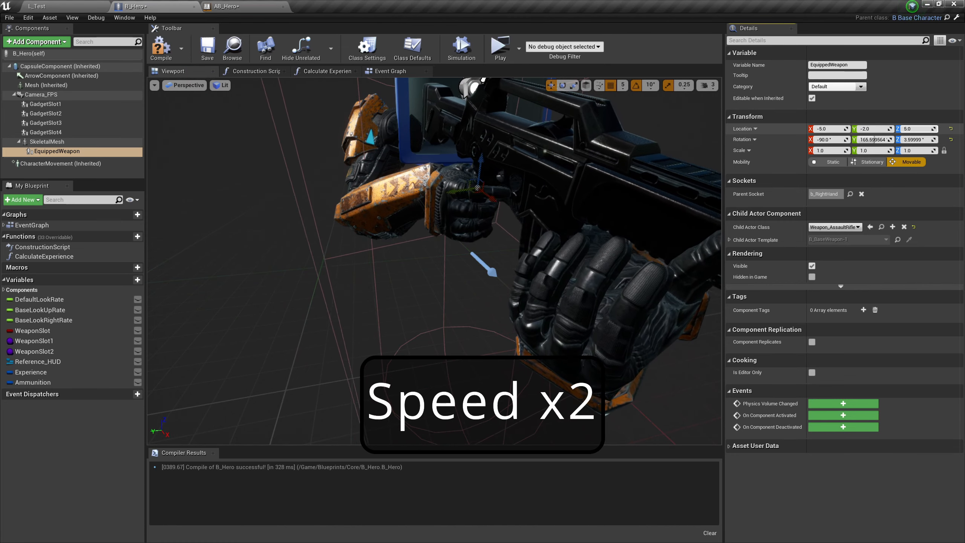
right_drag(492, 100, 549, 94)
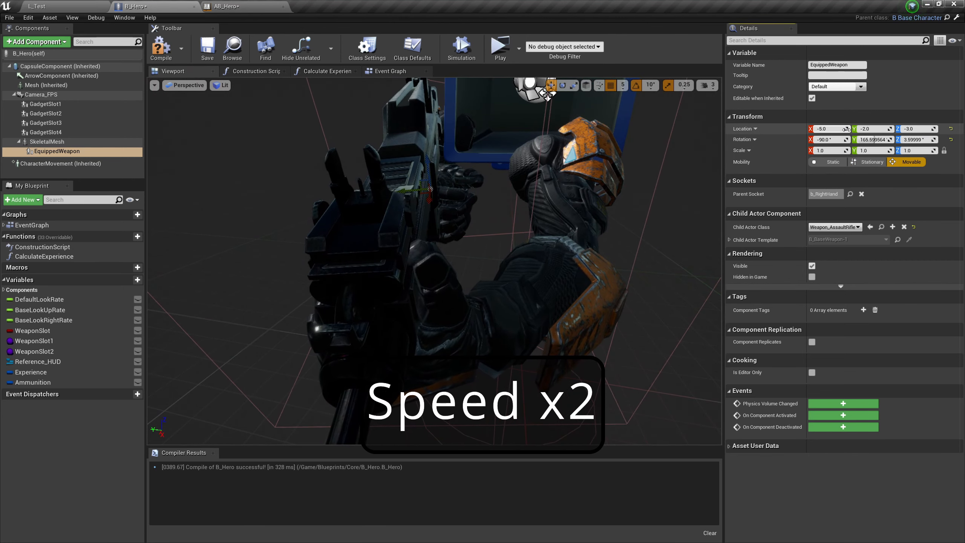
drag(846, 129, 851, 130)
right_drag(562, 182, 448, 206)
drag(932, 139, 939, 140)
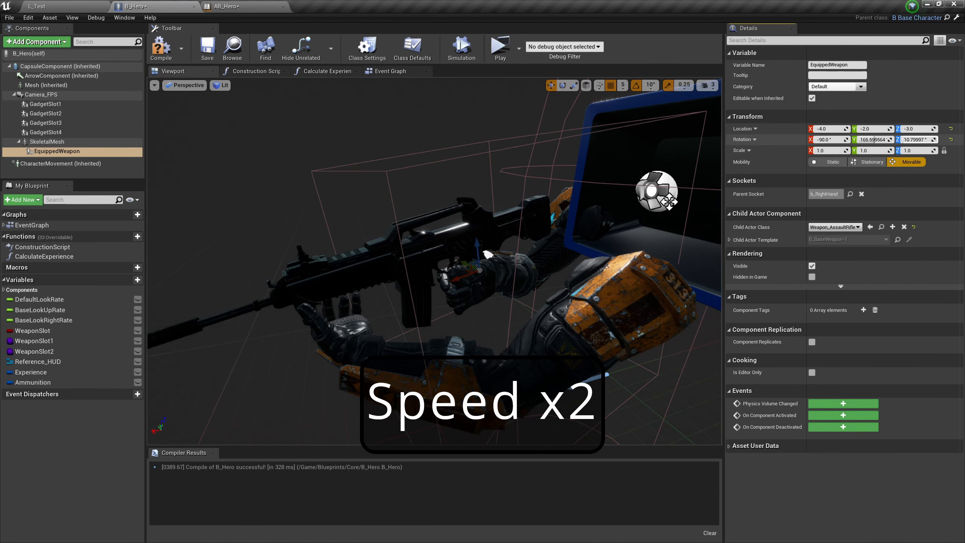
drag(883, 129, 891, 129)
- Round the EquippedWeapon's rotation to 165 on Y and 10 on Z while checking the rifle from behind the arms
right_drag(608, 183, 454, 171)
click(875, 140)
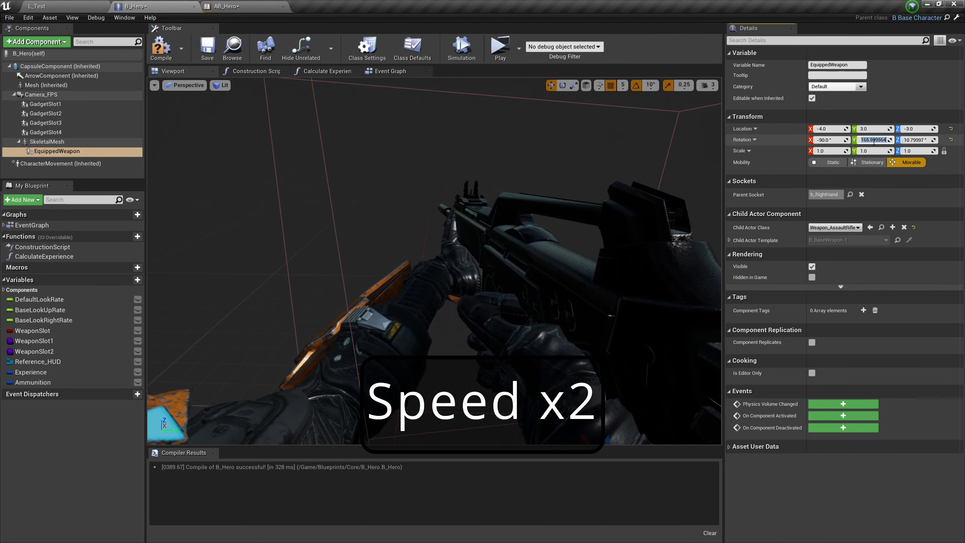
text(165)
key(Tab)
text(10)
key(Return)
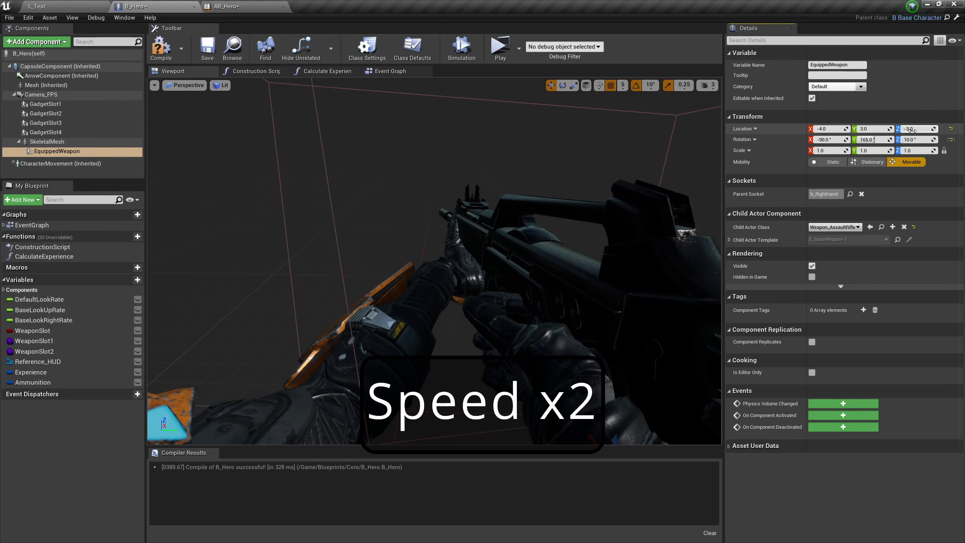
- Try an X location of -3 for the EquippedWeapon and check the rifle in a game preview
click(832, 129)
text(-3)
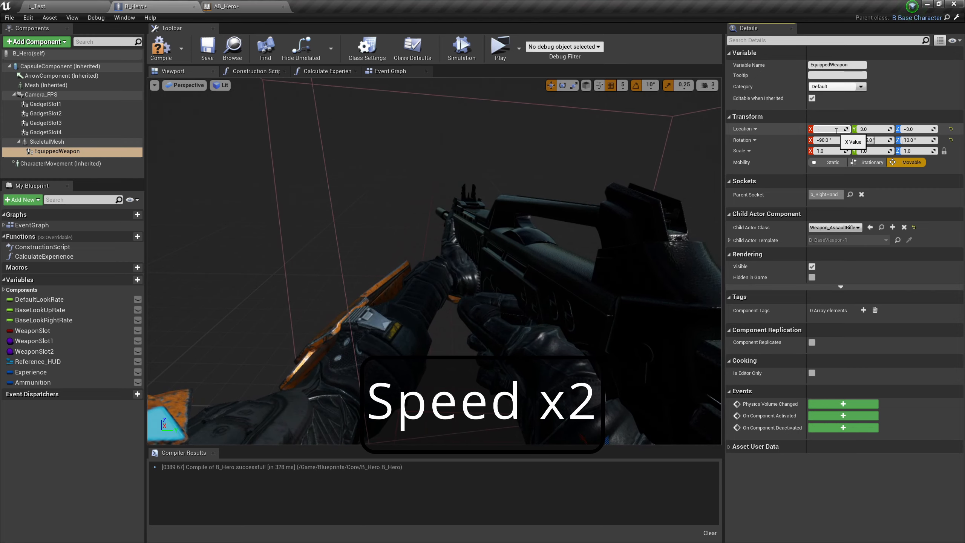
key(Return)
click(490, 48)
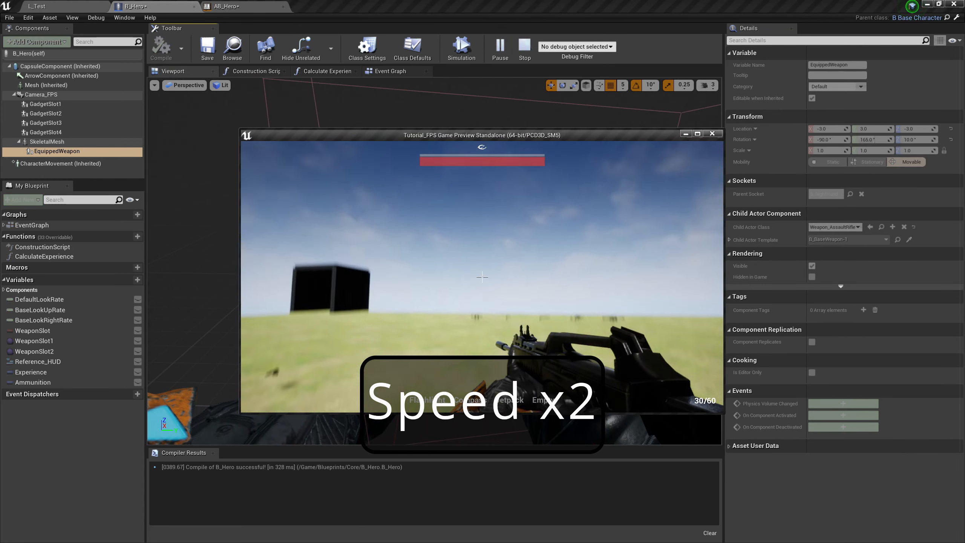
key(Escape)
- Set the EquippedWeapon's location to -5 on X, 4 on Y and 0 on Z, and its rotation to 170 on Y and about 10.8 on Z
click(829, 130)
text(-5)
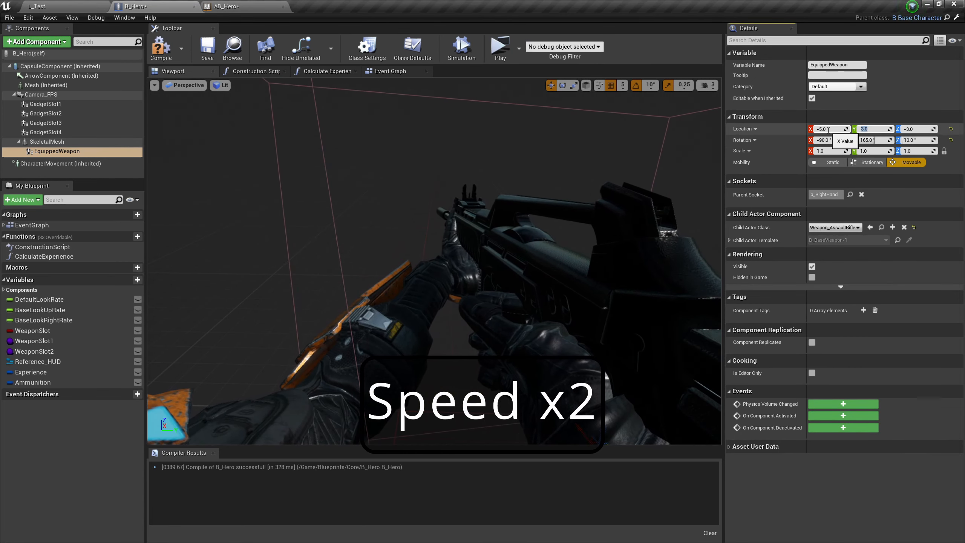
key(Return)
right_drag(437, 263, 408, 261)
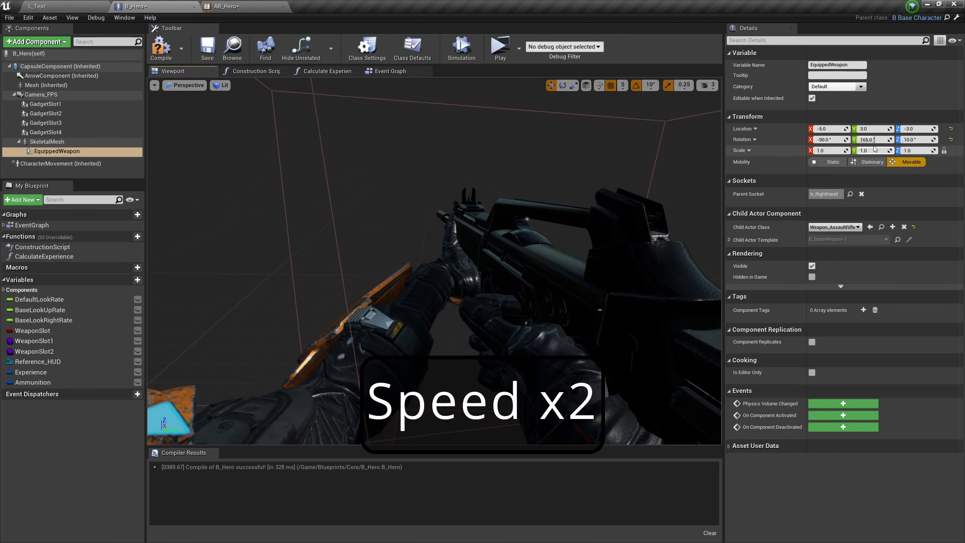
mouse_move(927, 140)
mouse_down()
mouse_move(938, 140)
mouse_move(894, 140)
mouse_move(912, 138)
mouse_move(890, 129)
mouse_move(929, 129)
mouse_up()
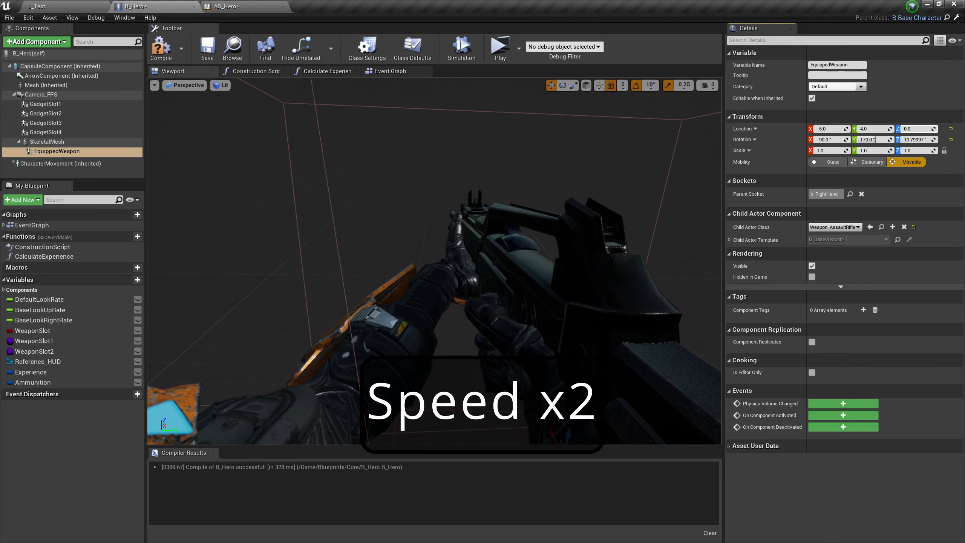
- Try Y locations of 5, 6 and 4 for the EquippedWeapon, settle on 2.5, and check it in a game preview
click(874, 129)
text(5)
key(Return)
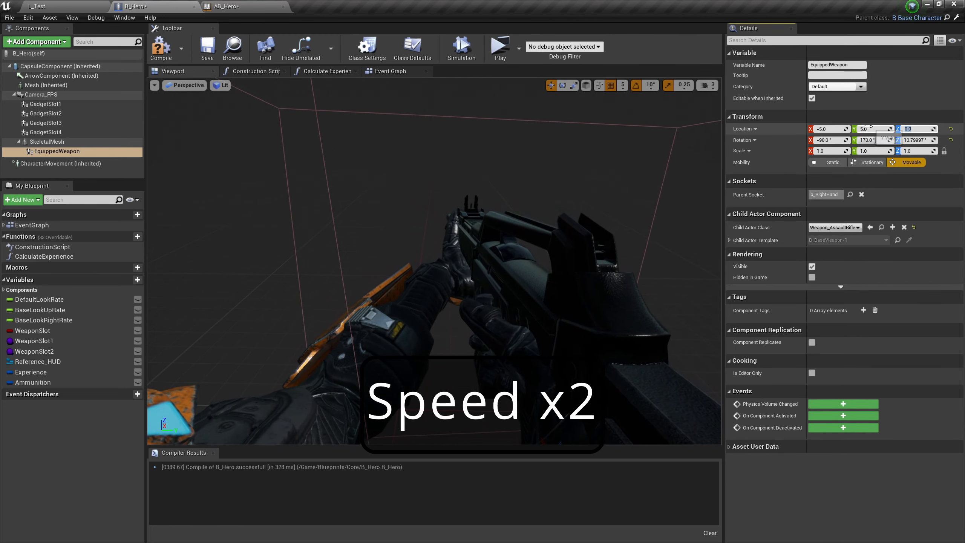
text(6)
key(Return)
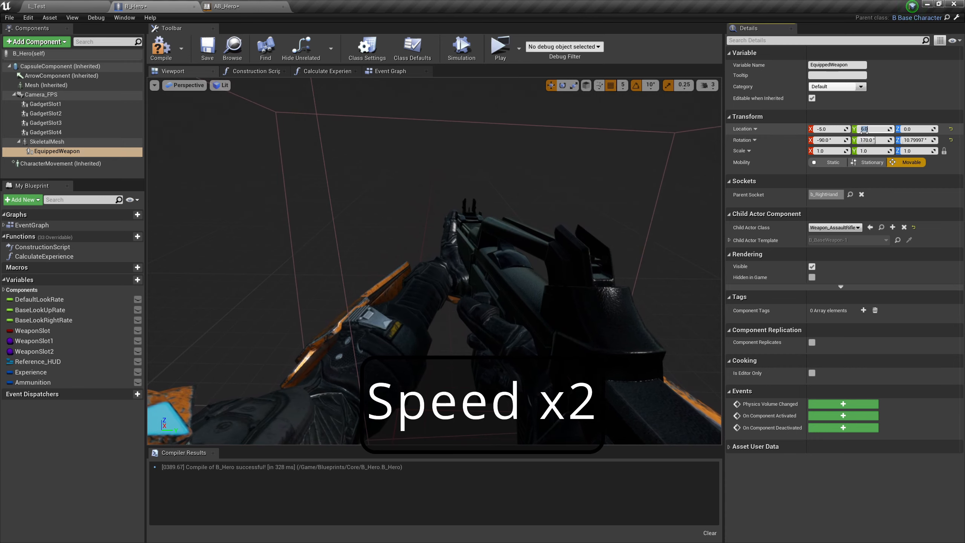
text(4)
key(Return)
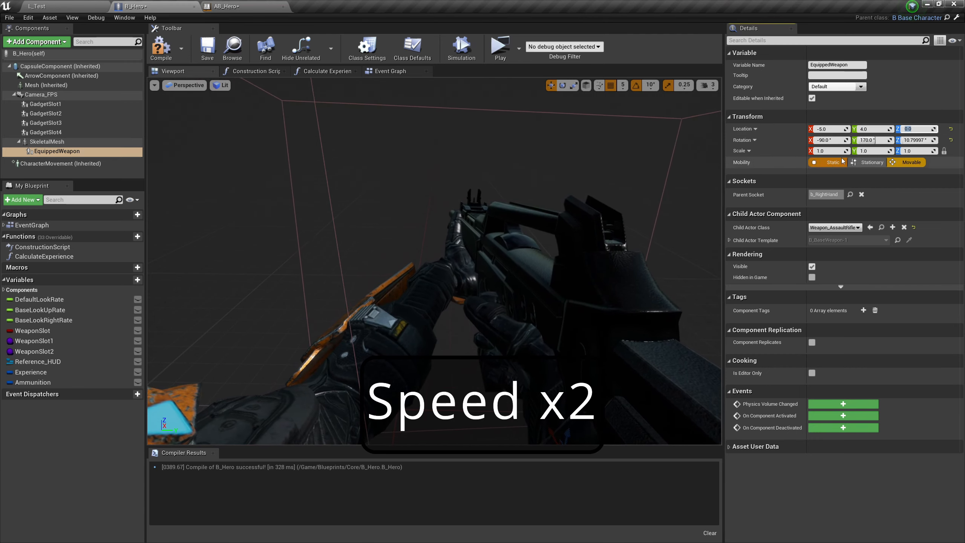
text(2.5)
key(Return)
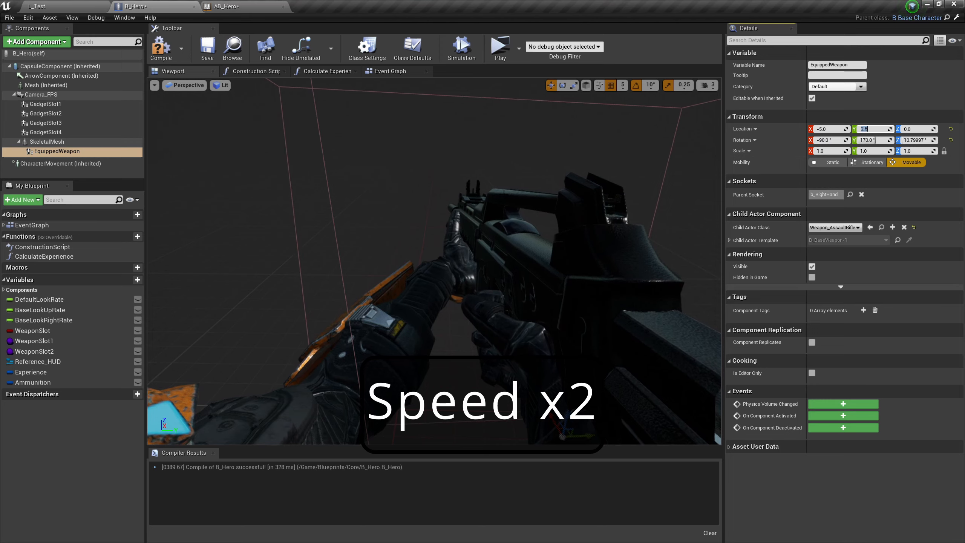
click(500, 48)
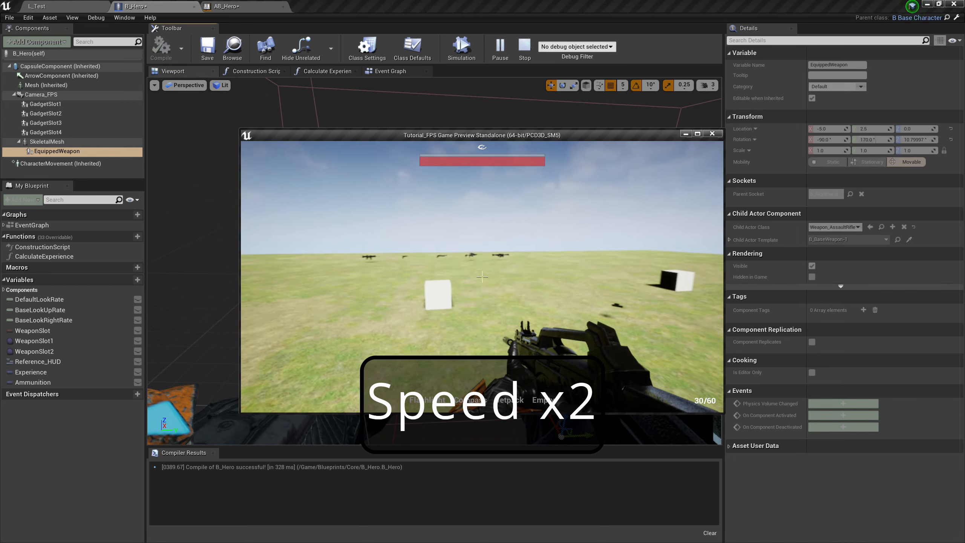
key(Escape)
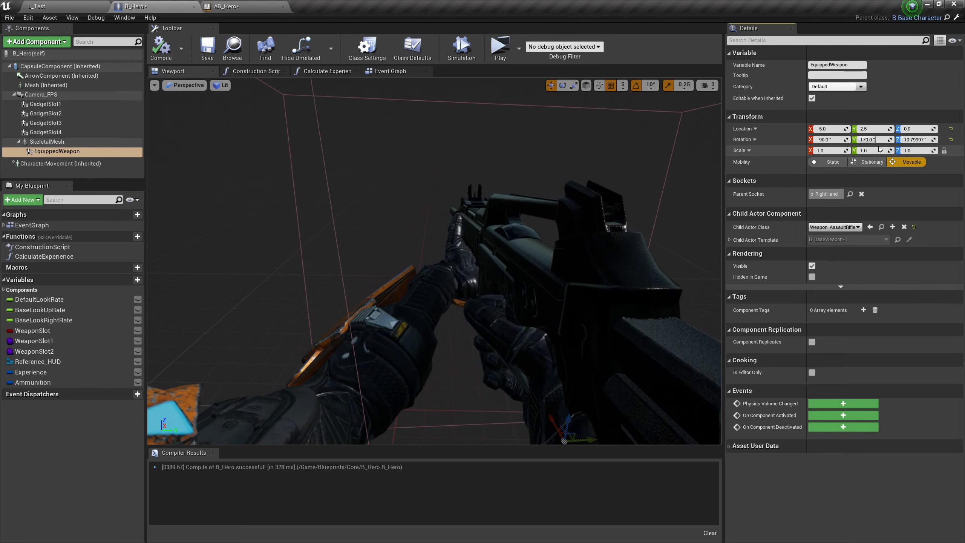
- Set the EquippedWeapon's Z rotation to 10, compile B_Hero, and test the rifle in a game preview
click(919, 139)
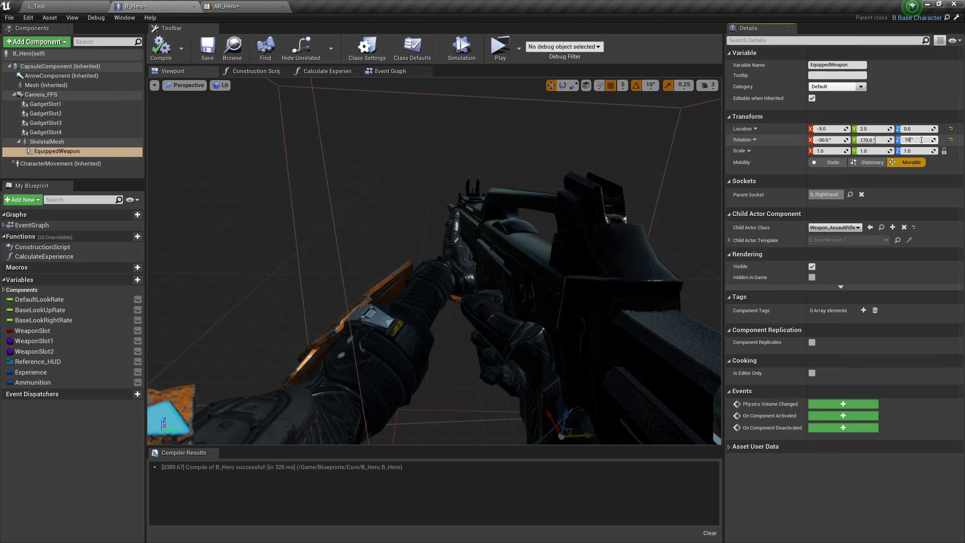
key(Return)
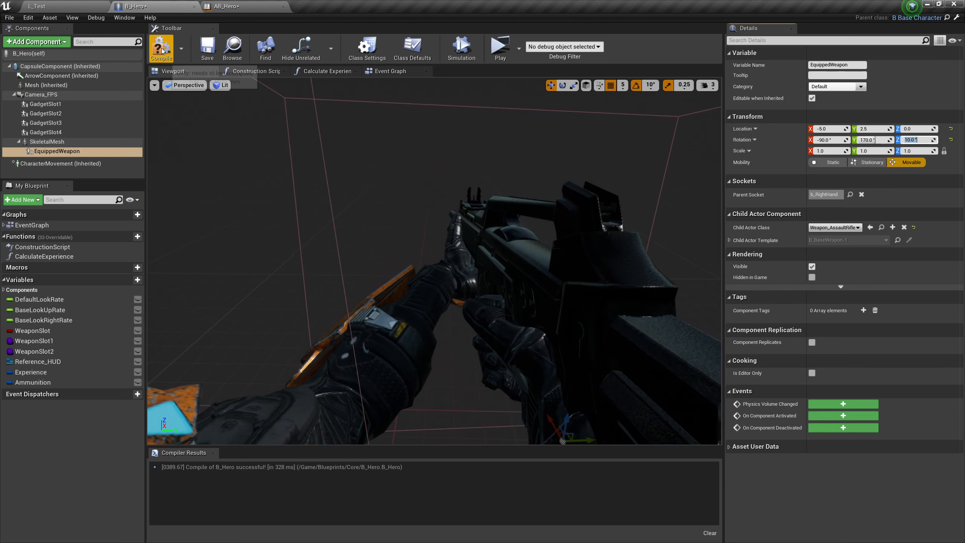
click(500, 46)
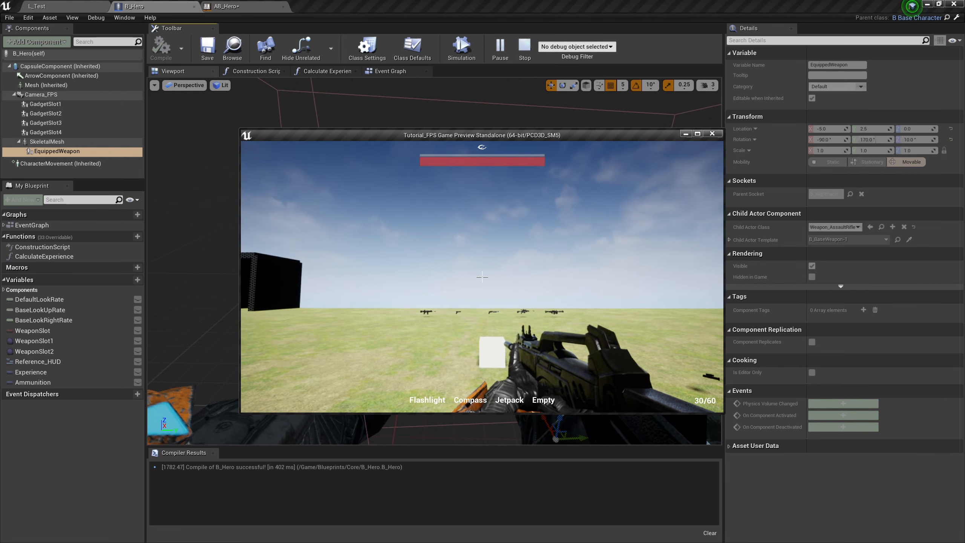
key(Escape)
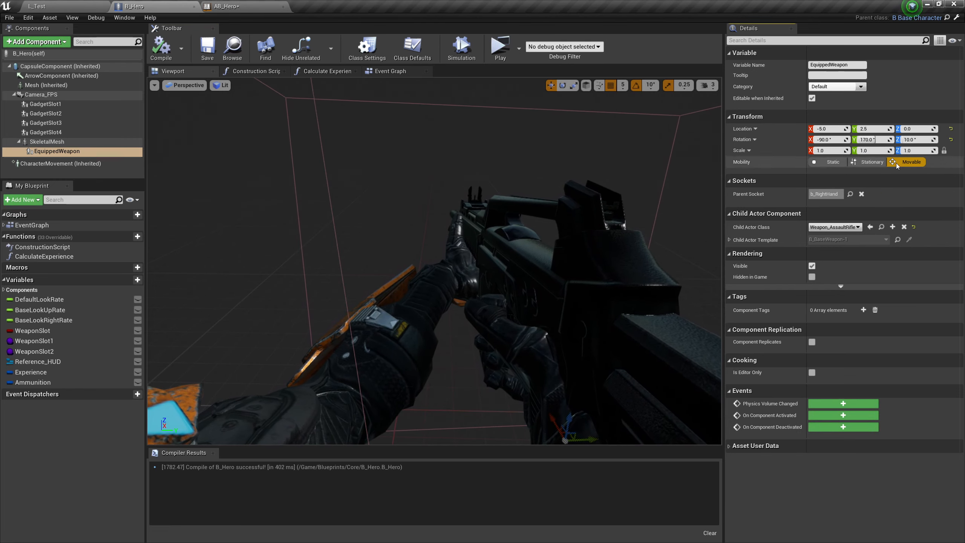
- Set the EquippedWeapon's Z rotation to 11, recompile B_Hero, and play-test the rifle's position in the hands
click(917, 140)
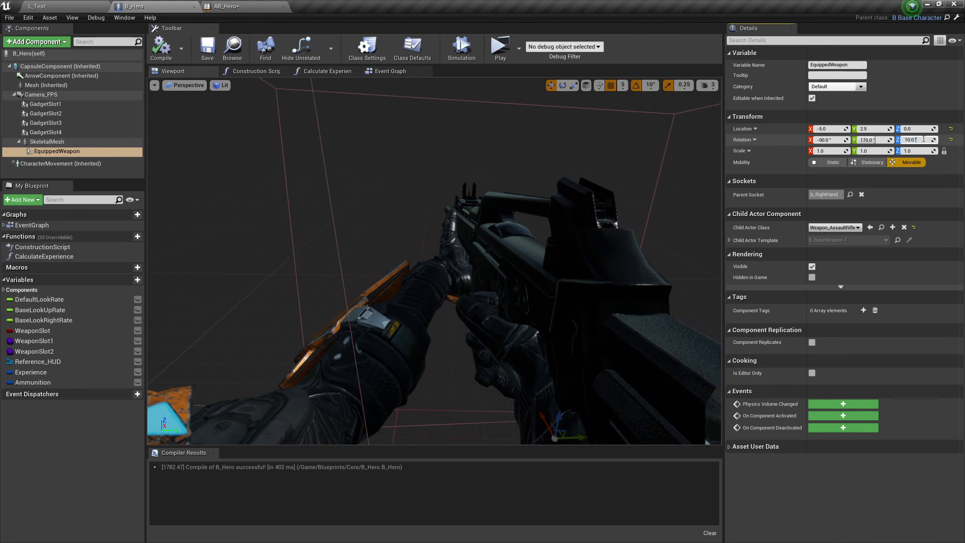
key(ctrl+a)
text(11)
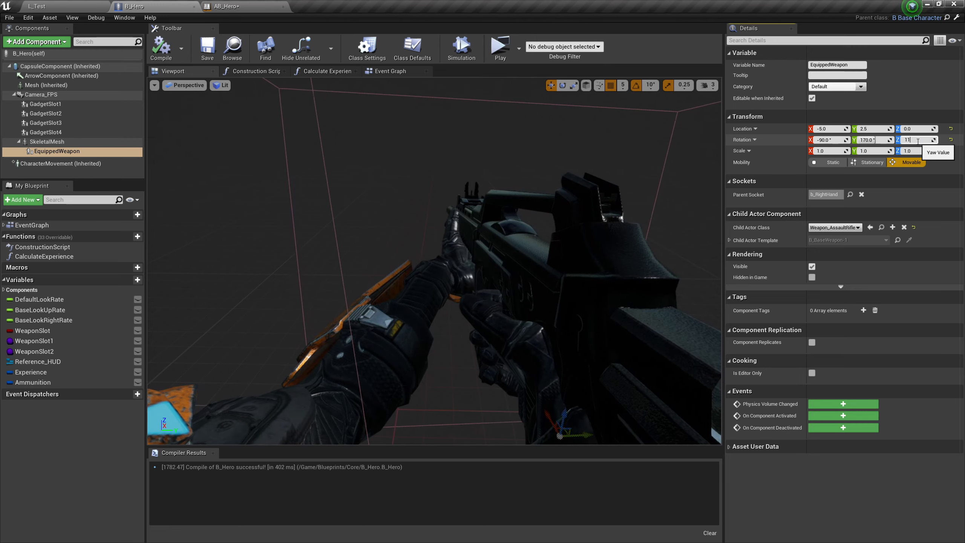
key(Return)
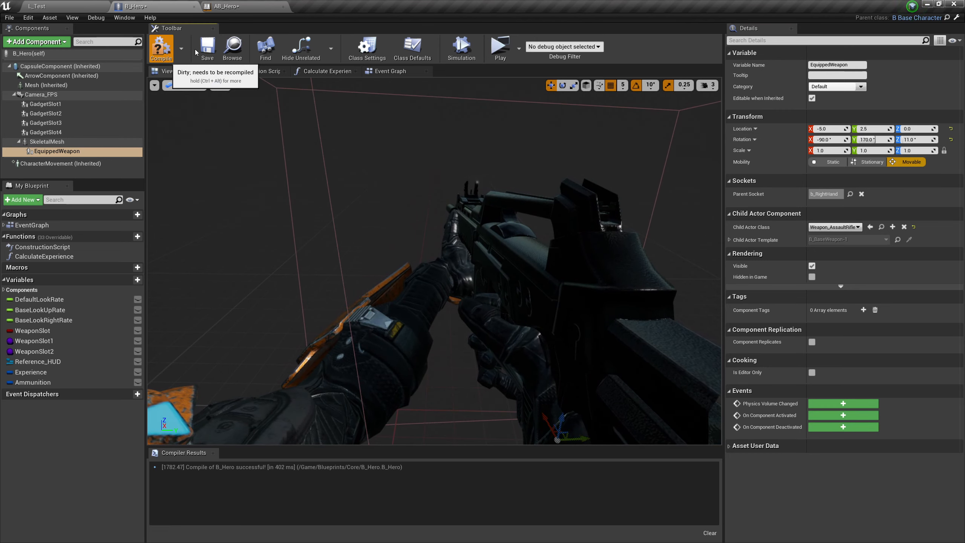
click(161, 47)
click(509, 52)
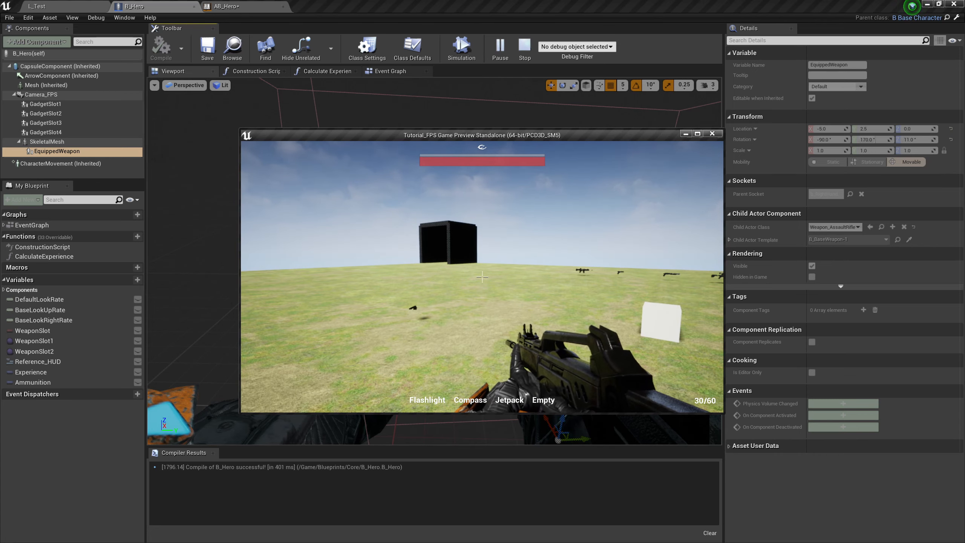
key(Escape)
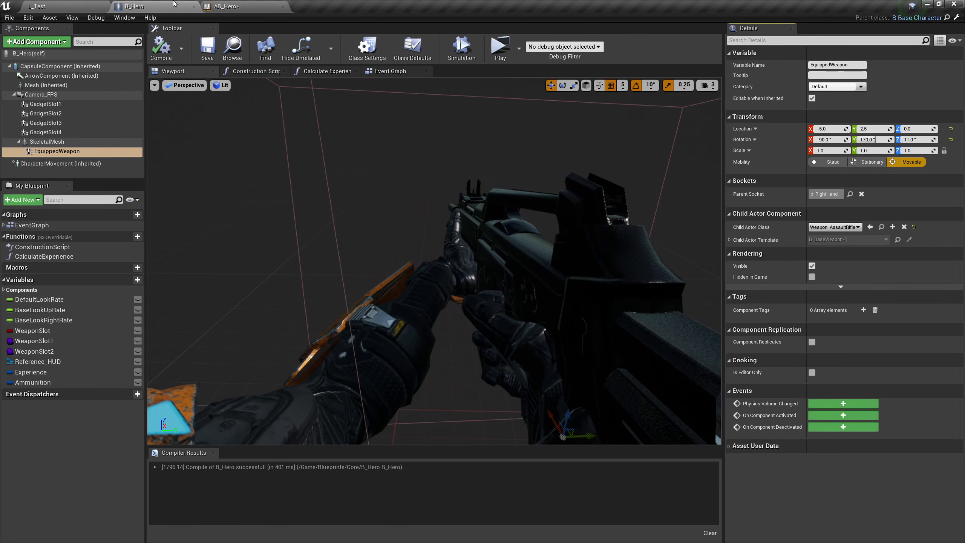
- Open the FPP_RifleRun animation from the FPP_Animations folder, pause its preview, and inspect the first footstep sound notify
click(76, 9)
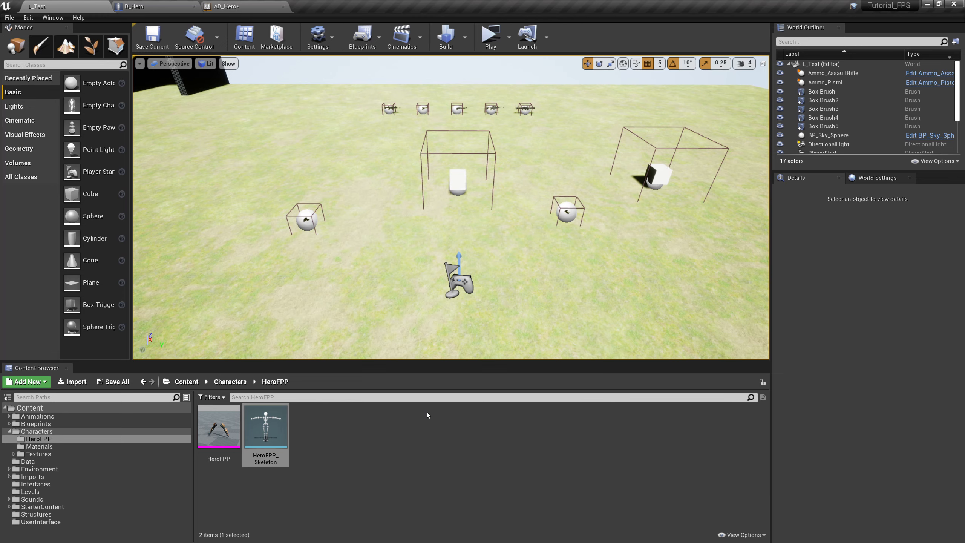
click(53, 417)
double_click(218, 460)
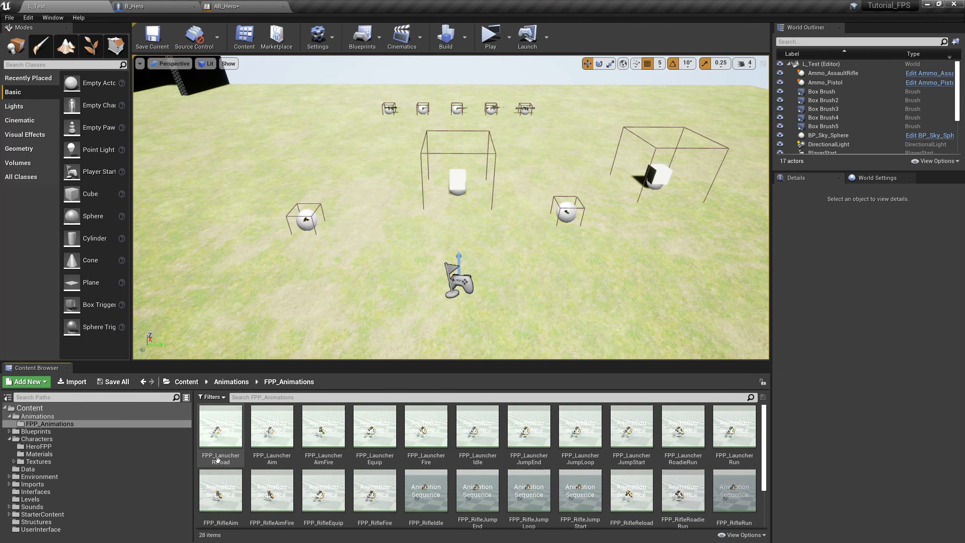
scroll(576, 483, down, 1)
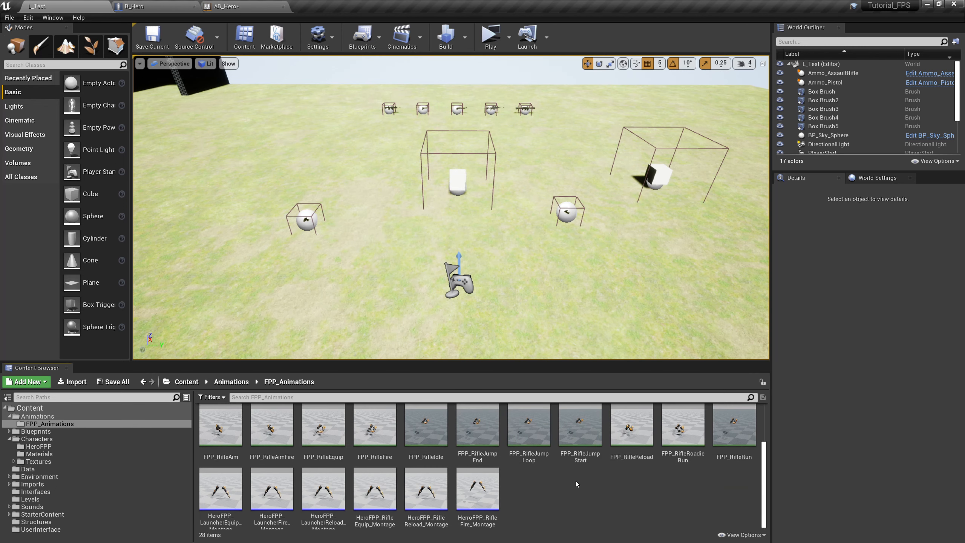
double_click(728, 453)
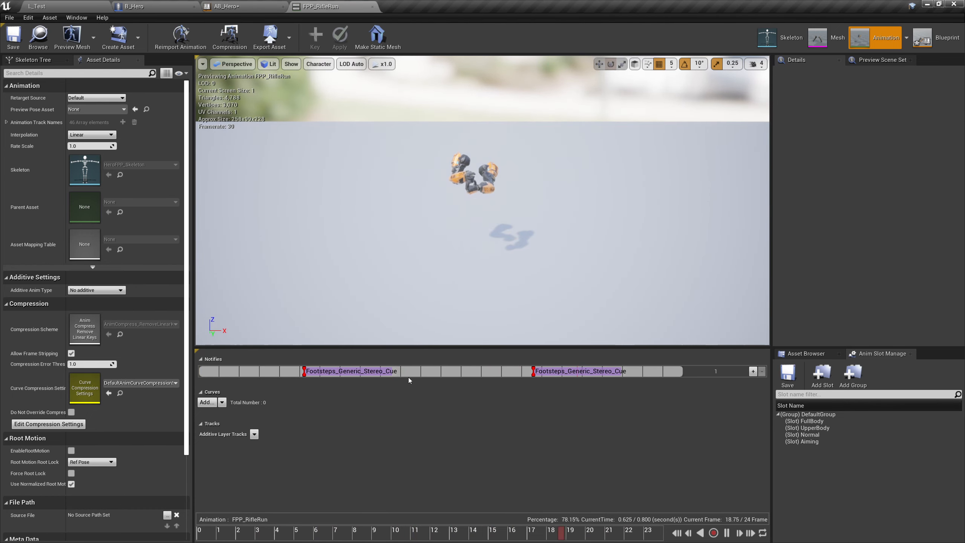
click(726, 533)
mouse_move(304, 375)
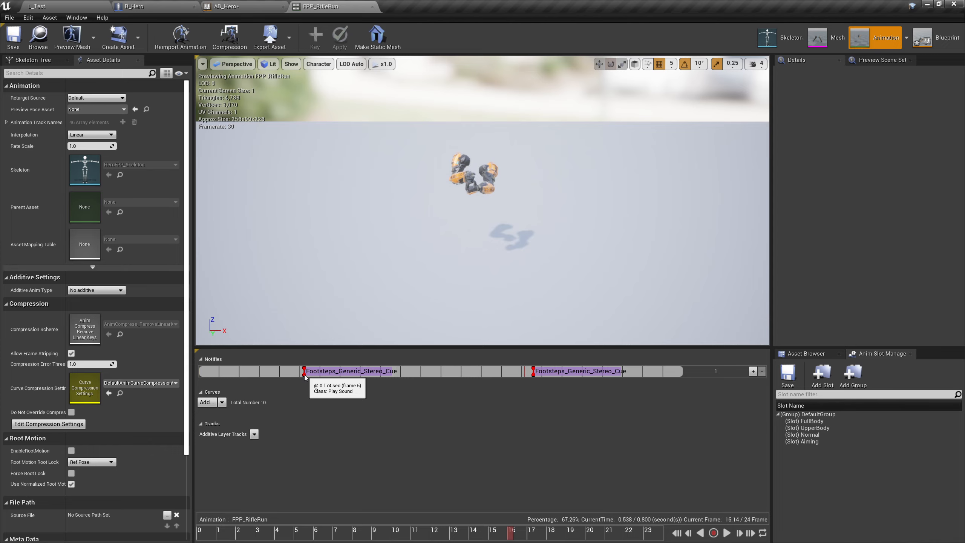